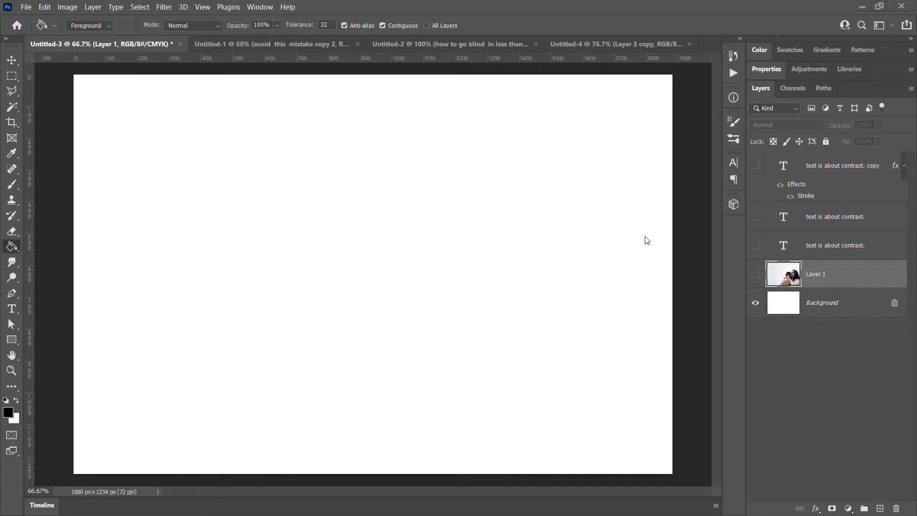
{"action": "left_click", "coordinate": [755, 245]}
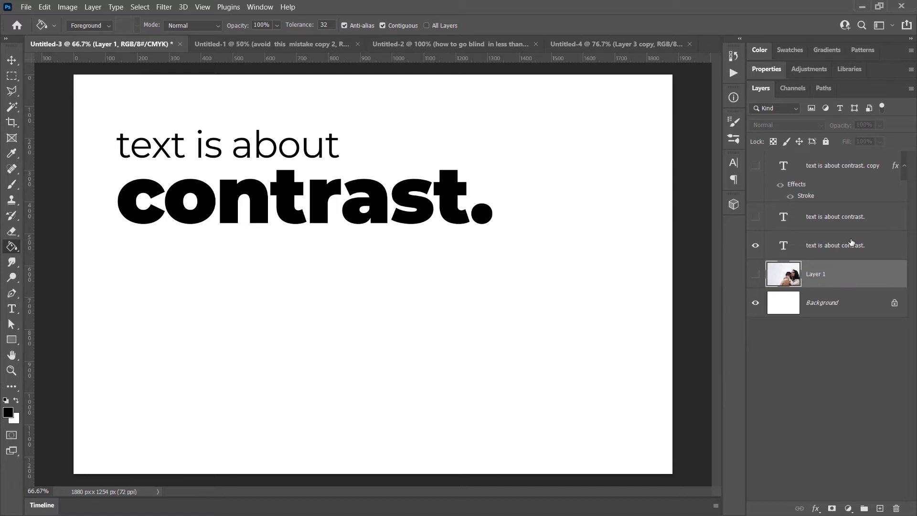
{"action": "left_click", "coordinate": [847, 257]}
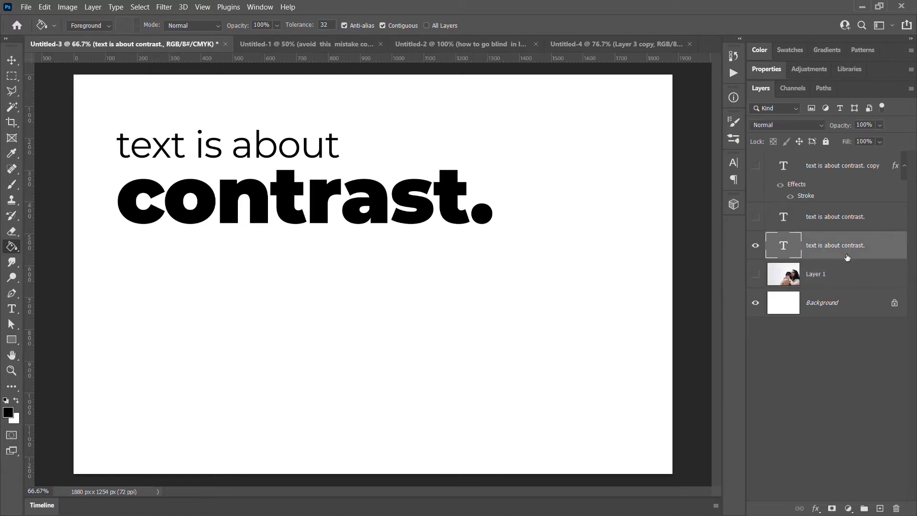
{"action": "left_click", "coordinate": [821, 305]}
{"action": "key", "text": "alt+BackSpace"}
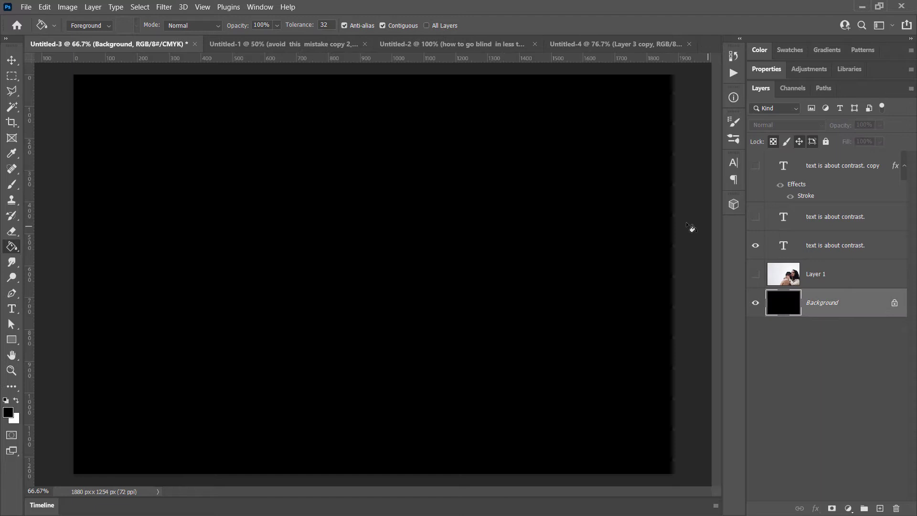
{"action": "left_click", "coordinate": [818, 246]}
{"action": "key", "text": "t"}
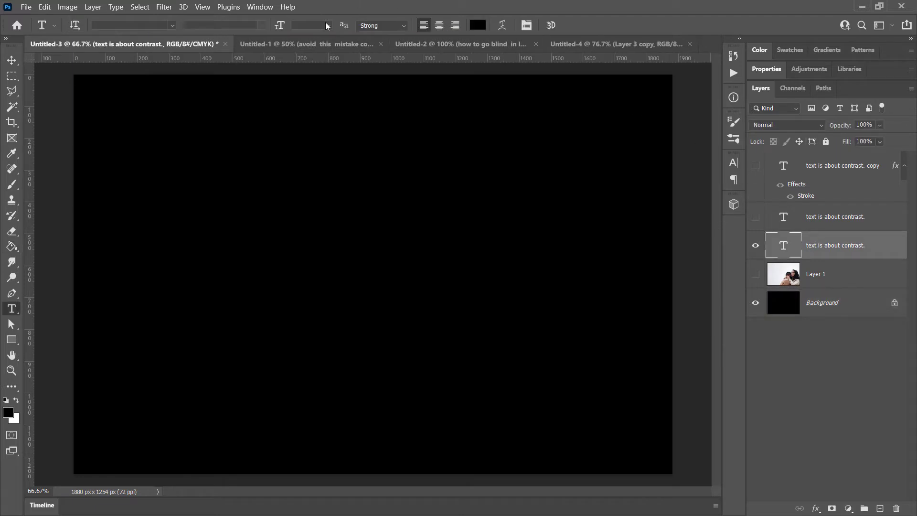
{"action": "left_click", "coordinate": [477, 25]}
{"action": "left_click", "coordinate": [112, 154]}
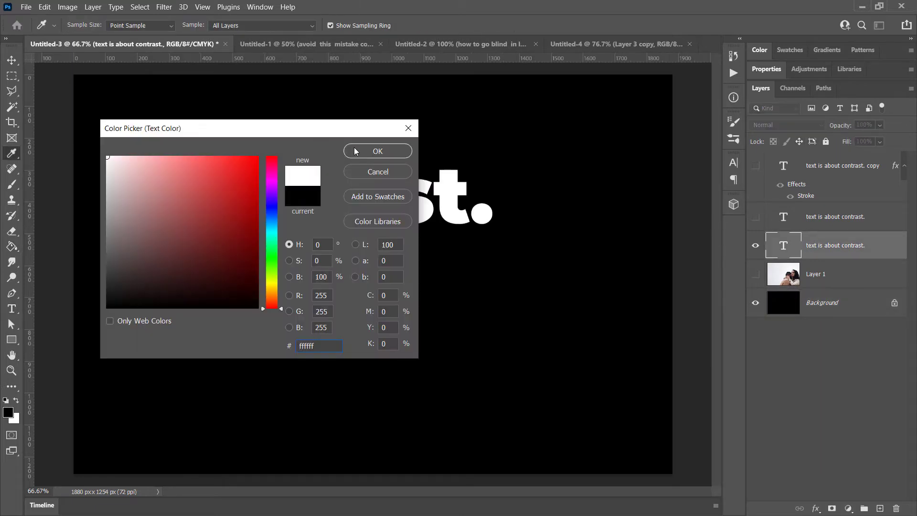
{"action": "left_click", "coordinate": [375, 149]}
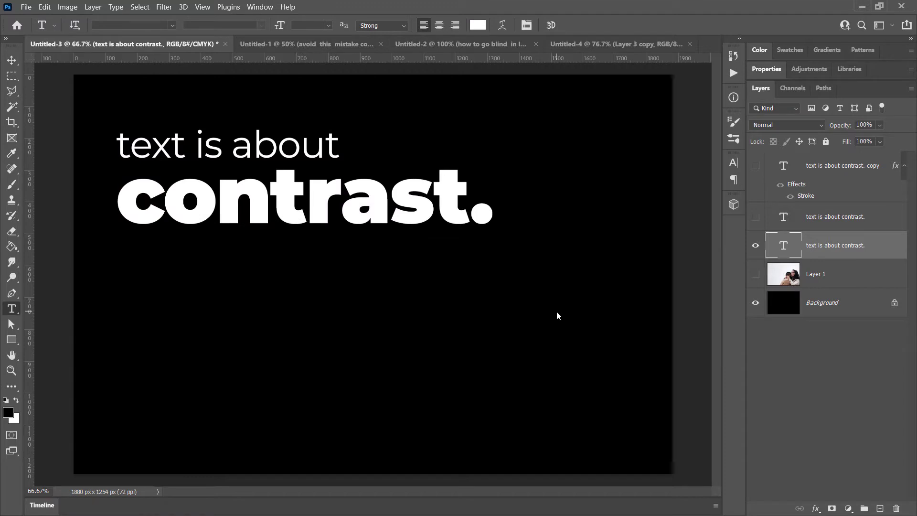
{"action": "key", "text": "ctrl+z"}
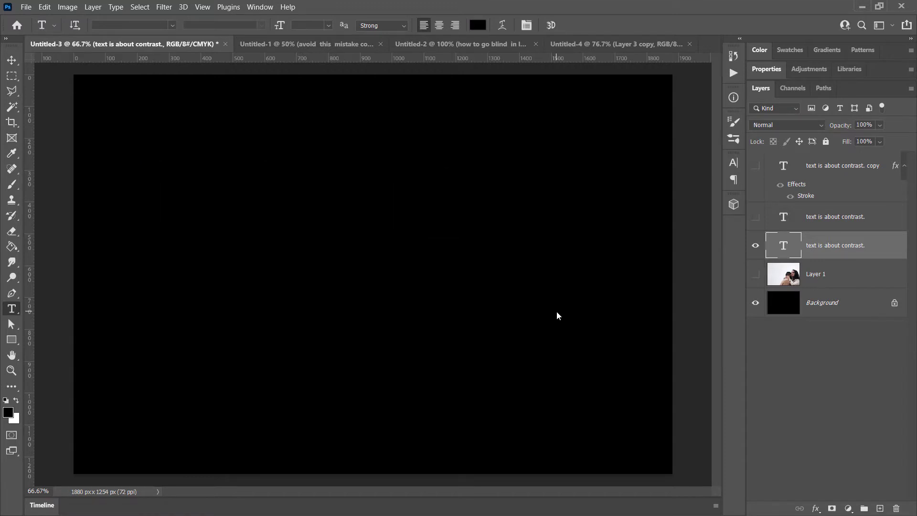
{"action": "key", "text": "ctrl+z"}
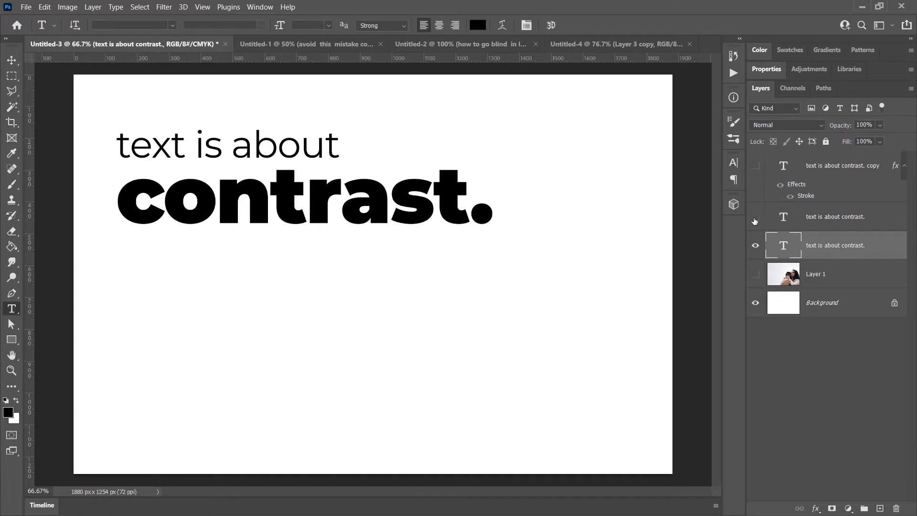
Show the second copy of the 'text is about contrast.' heading, making it appear light grey.
{"action": "left_click", "coordinate": [755, 219]}
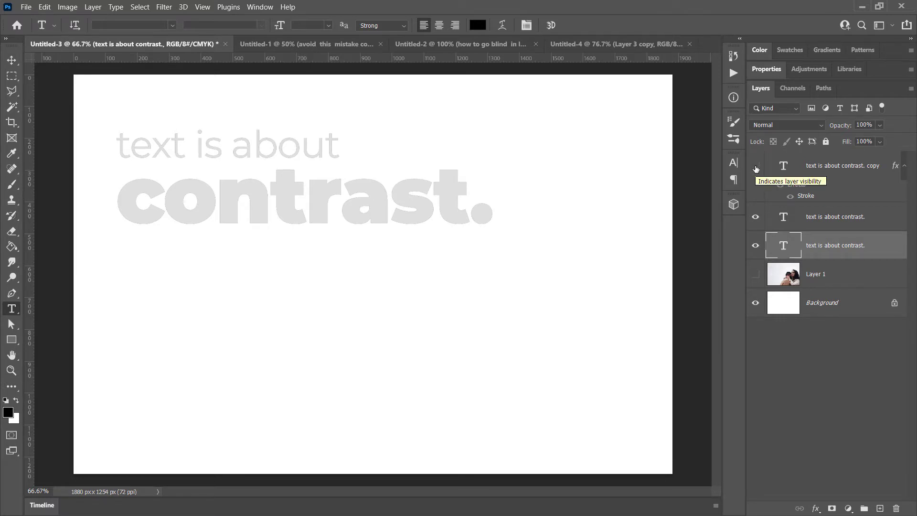
Show the top heading copy so a black stroke outlines the letters.
{"action": "left_click", "coordinate": [755, 167]}
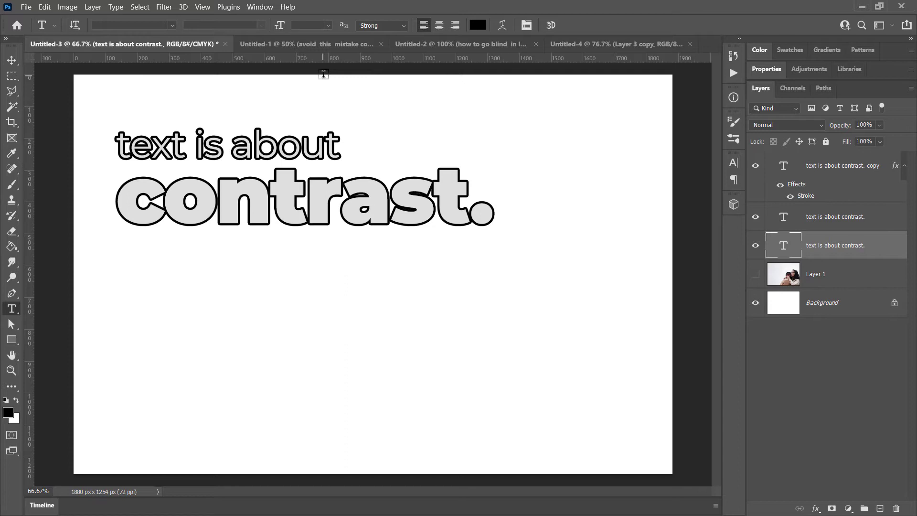
On the neon-mask document, swap the red-glow 'avoid this mistake' text for the white-stroked version.
{"action": "left_click", "coordinate": [326, 44]}
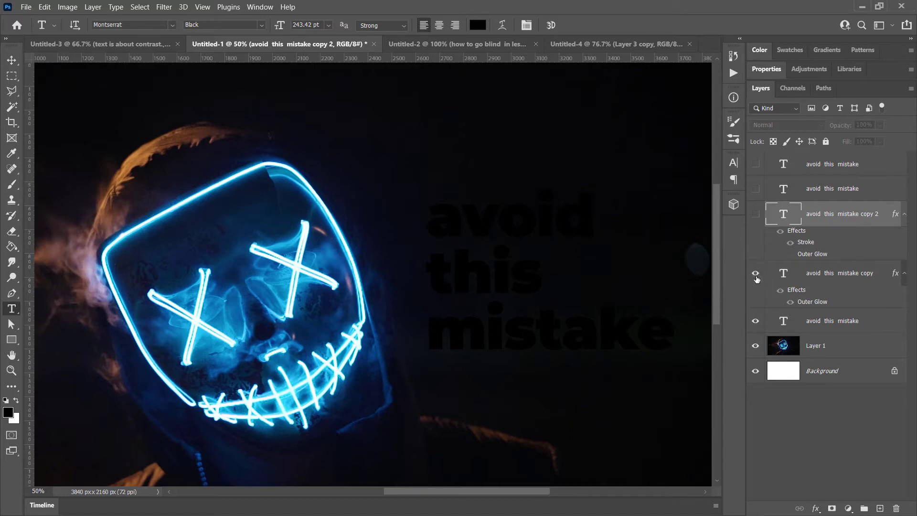
{"action": "left_click", "coordinate": [756, 274]}
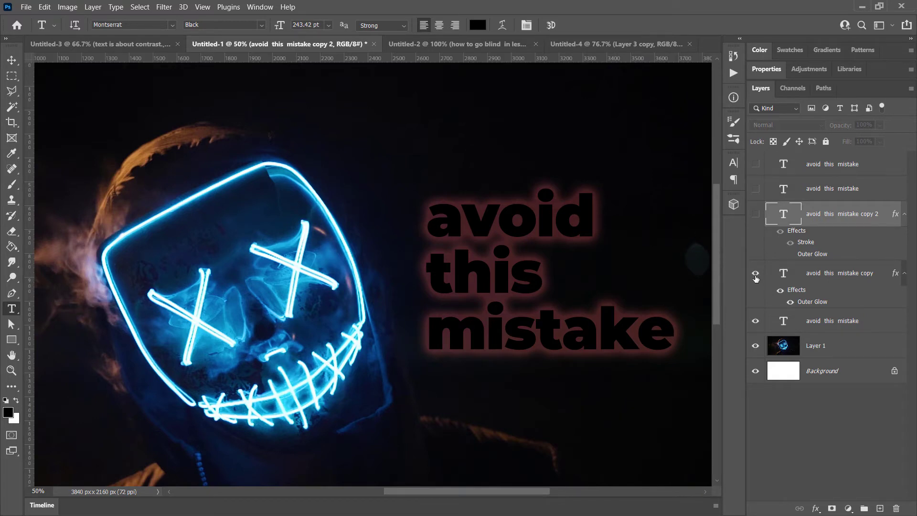
{"action": "left_click_drag", "start_coordinate": [755, 273], "coordinate": [756, 321]}
{"action": "left_click", "coordinate": [755, 214]}
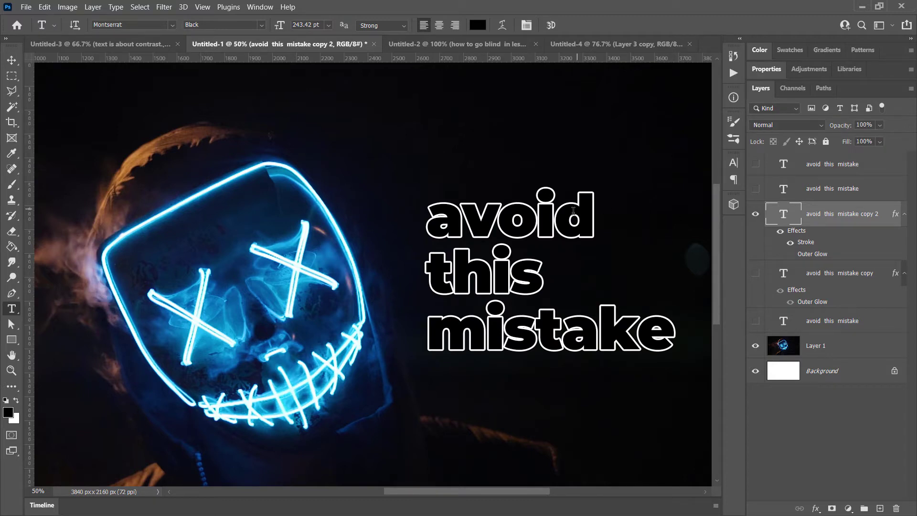
Hide the stroked text and show the plain white, then the cyan 'avoid this mistake' version.
{"action": "left_click", "coordinate": [755, 214]}
{"action": "left_click", "coordinate": [756, 190]}
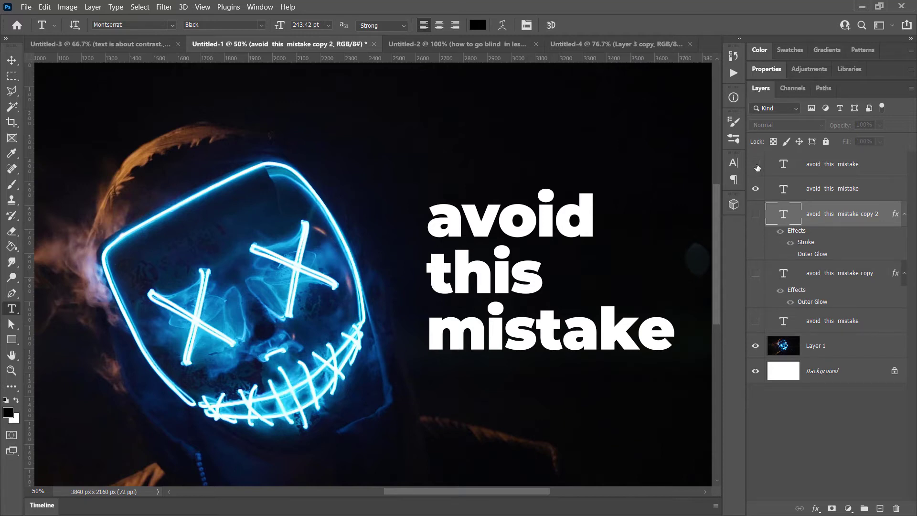
{"action": "left_click", "coordinate": [756, 165]}
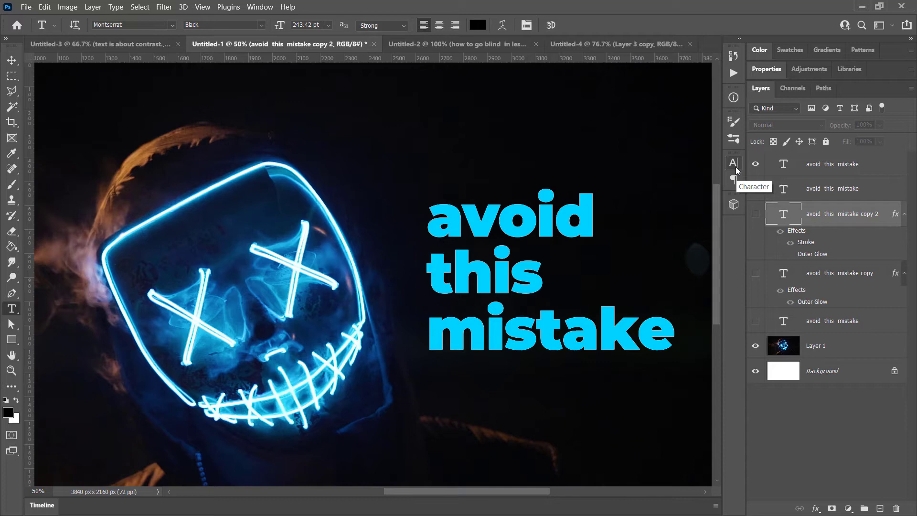
Try a muted purple colour on the cyan text, undo it, and go to the 'how to go blind' document.
{"action": "left_click", "coordinate": [798, 170]}
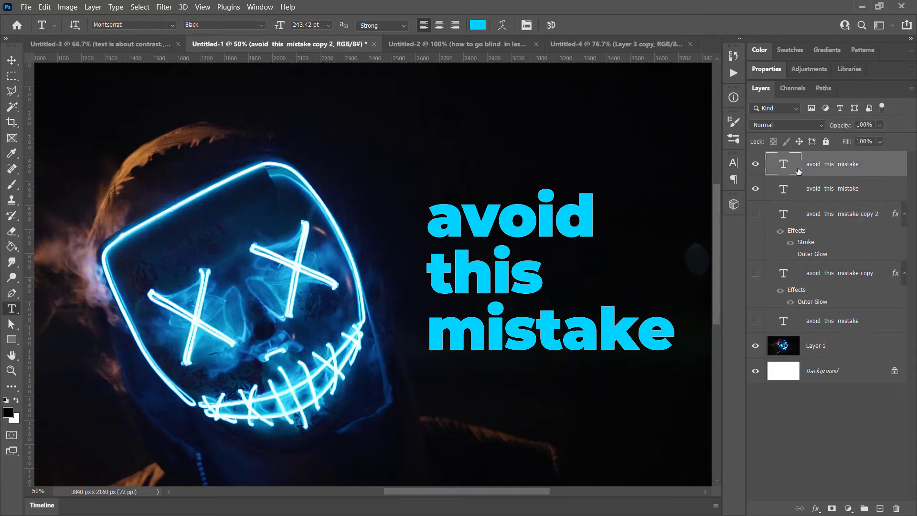
{"action": "left_click", "coordinate": [477, 25]}
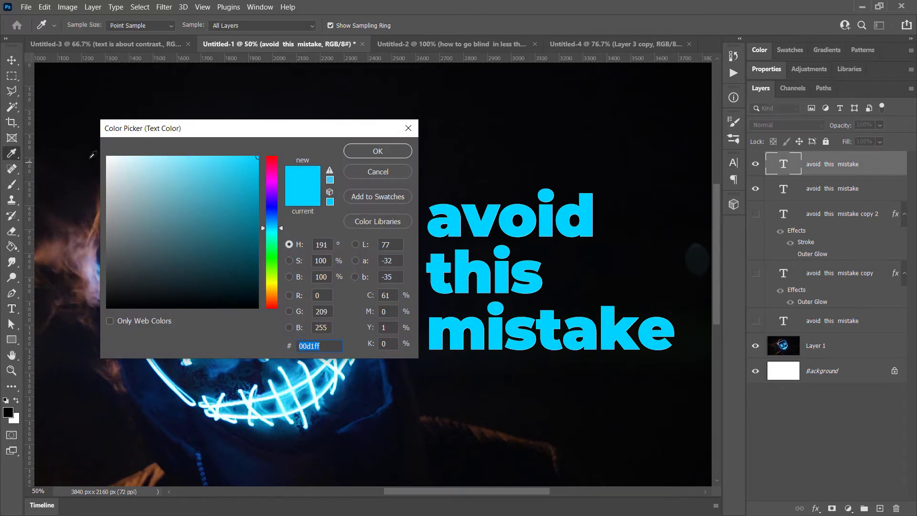
{"action": "left_click", "coordinate": [89, 212]}
{"action": "mouse_move", "coordinate": [164, 209]}
{"action": "left_mouse_down"}
{"action": "mouse_move", "coordinate": [139, 257]}
{"action": "mouse_move", "coordinate": [121, 249]}
{"action": "mouse_move", "coordinate": [122, 232]}
{"action": "mouse_move", "coordinate": [123, 268]}
{"action": "left_mouse_up"}
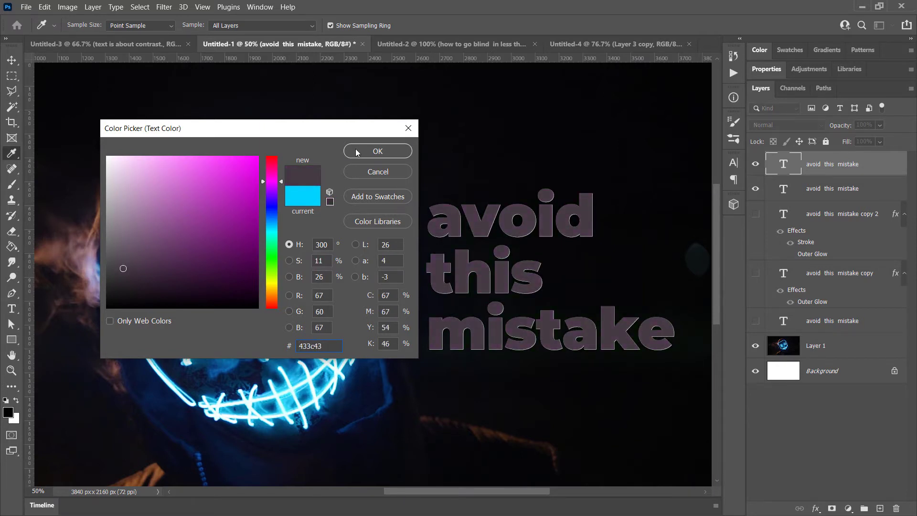
{"action": "left_click", "coordinate": [377, 151]}
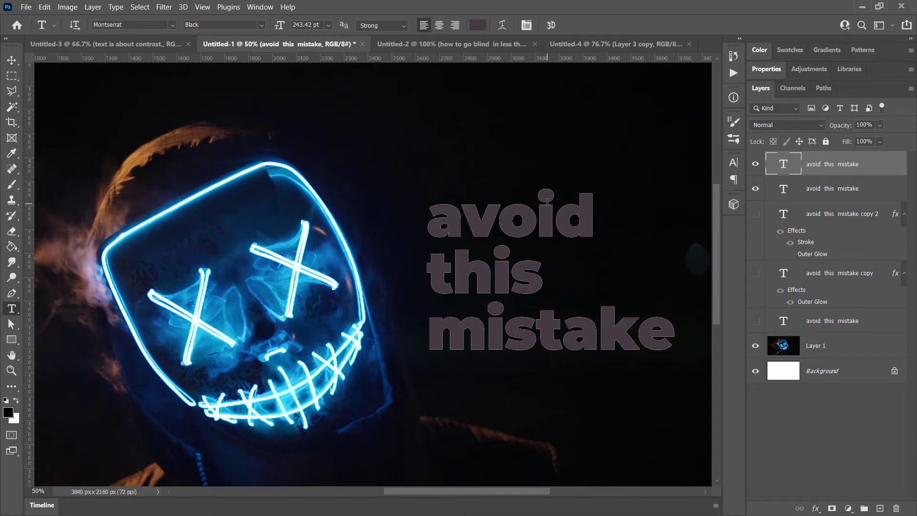
{"action": "key", "text": "ctrl+z"}
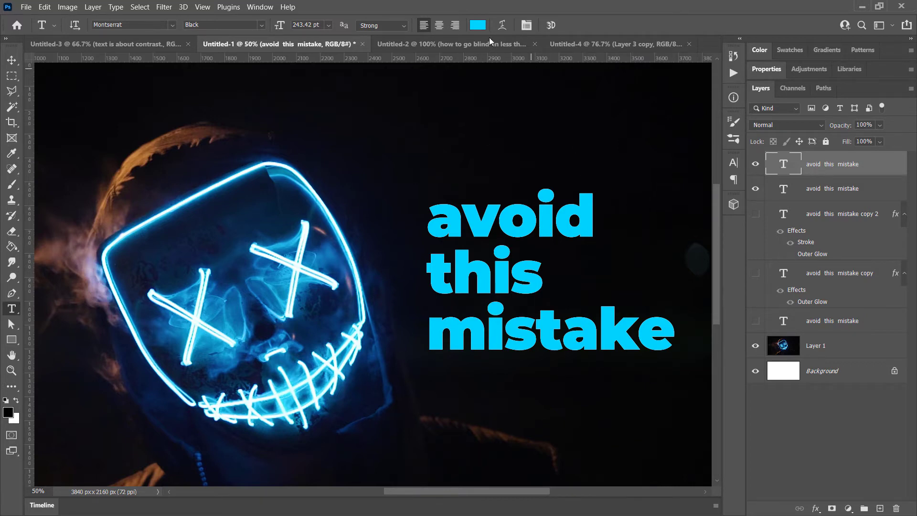
{"action": "left_click", "coordinate": [455, 42]}
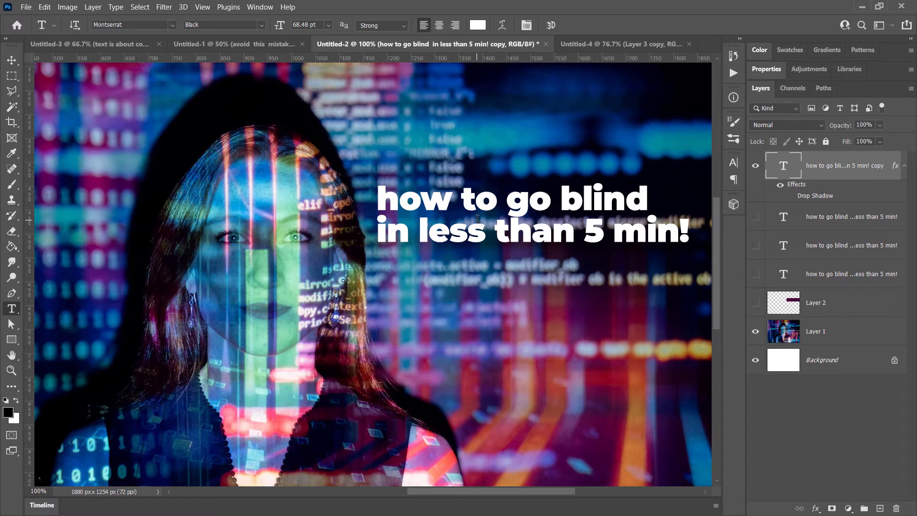
Hide the shadowed headline, briefly show the green version, then keep only the thin white headline.
{"action": "left_click", "coordinate": [755, 166]}
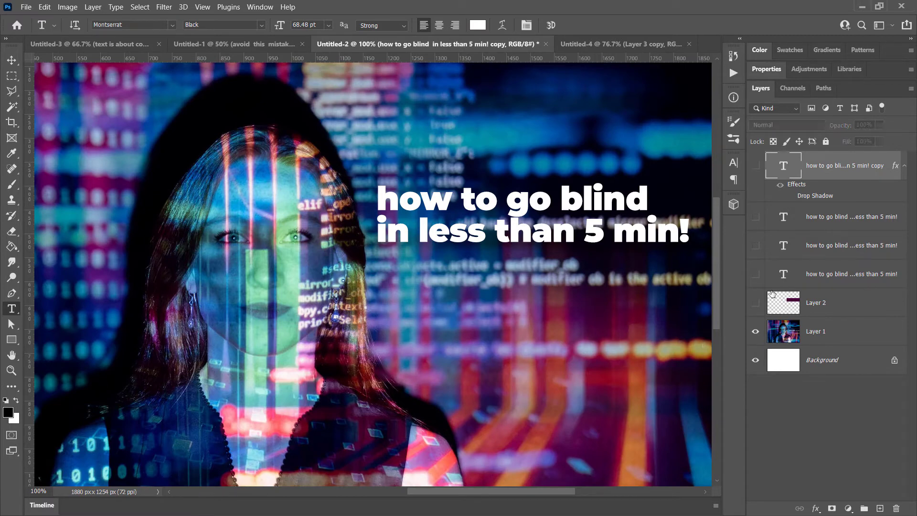
{"action": "left_click", "coordinate": [760, 274]}
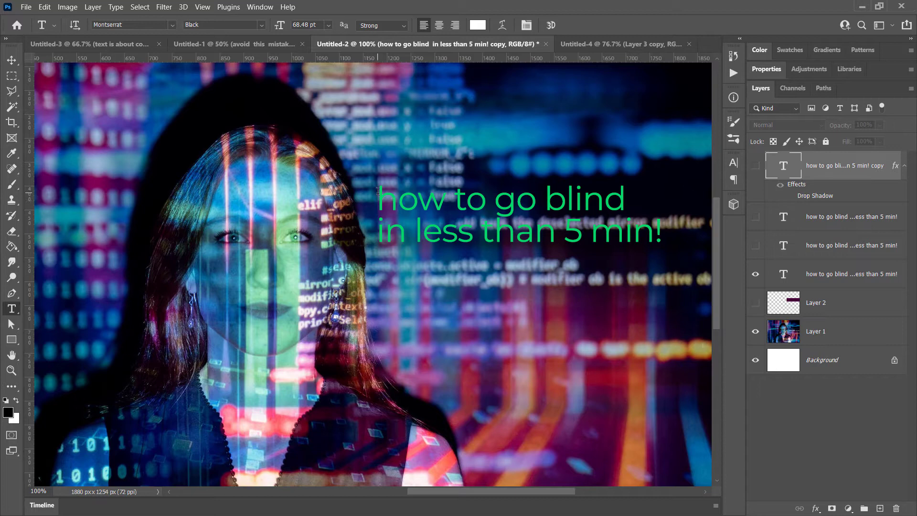
{"action": "left_click", "coordinate": [755, 246]}
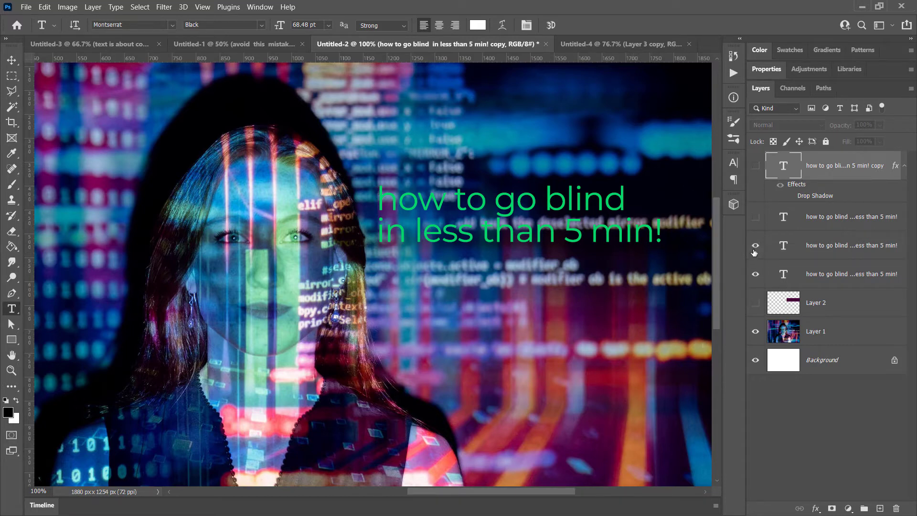
{"action": "left_click", "coordinate": [755, 275]}
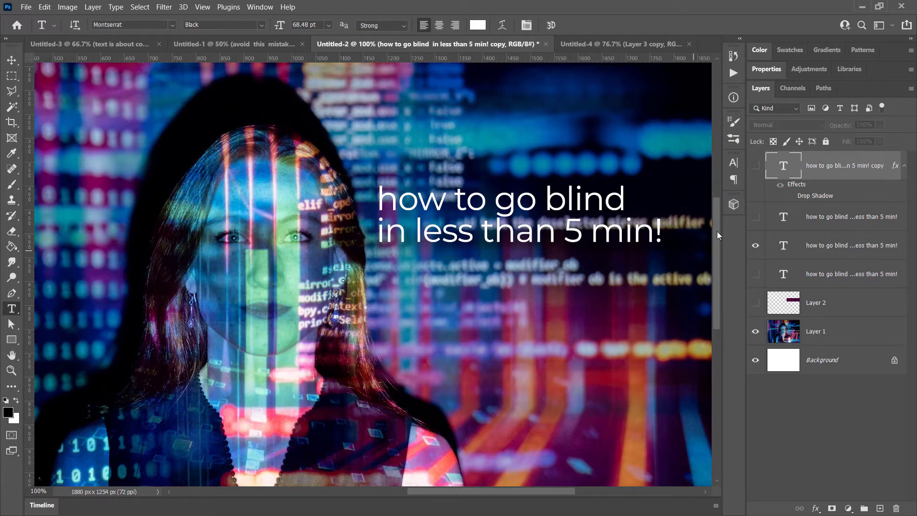
Replace the thin headline with the bold white one, then show its drop-shadowed copy with shadow enabled.
{"action": "left_click", "coordinate": [755, 245]}
{"action": "left_click", "coordinate": [757, 217]}
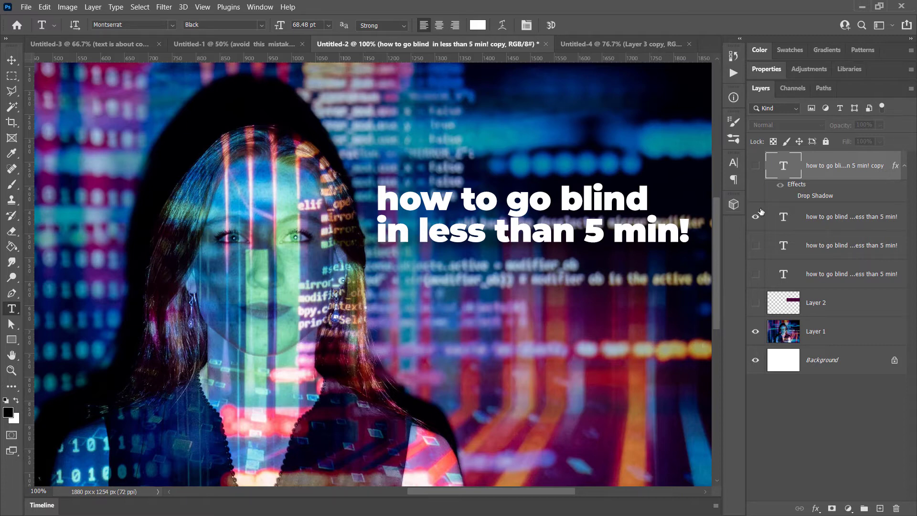
{"action": "left_click", "coordinate": [755, 166]}
{"action": "left_click", "coordinate": [755, 217]}
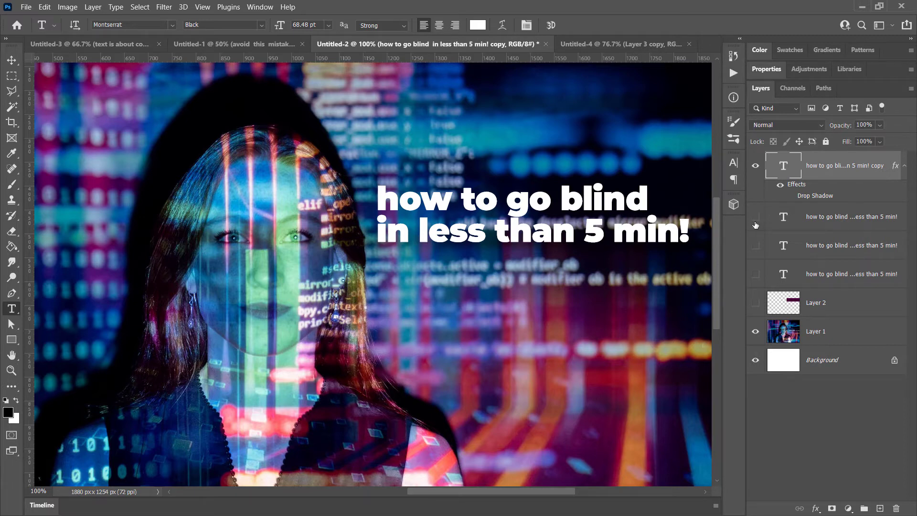
{"action": "left_click", "coordinate": [792, 196]}
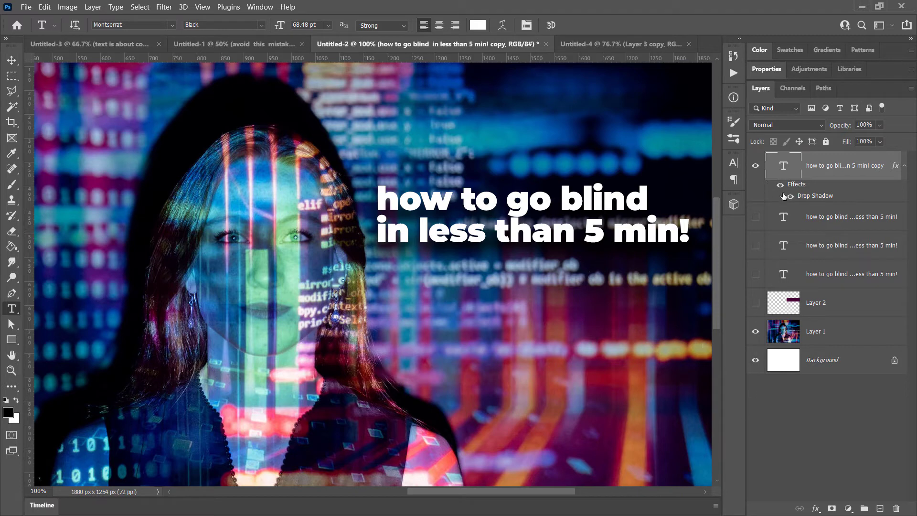
Turn off the drop shadow and show the dark purple box behind the headline.
{"action": "left_click", "coordinate": [790, 196]}
{"action": "left_click", "coordinate": [755, 302]}
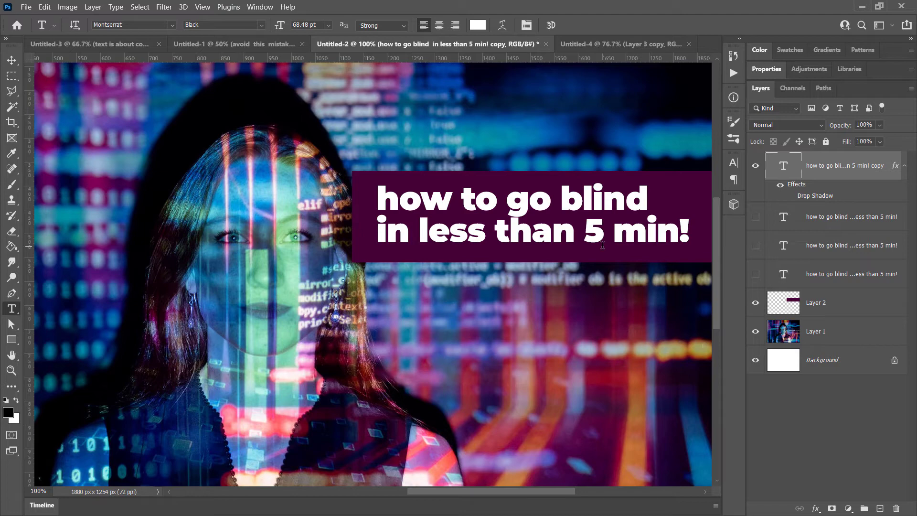
On the clocks document, compare the white and black 'Can you read me?' headings and the white box behind them.
{"action": "left_click", "coordinate": [589, 47]}
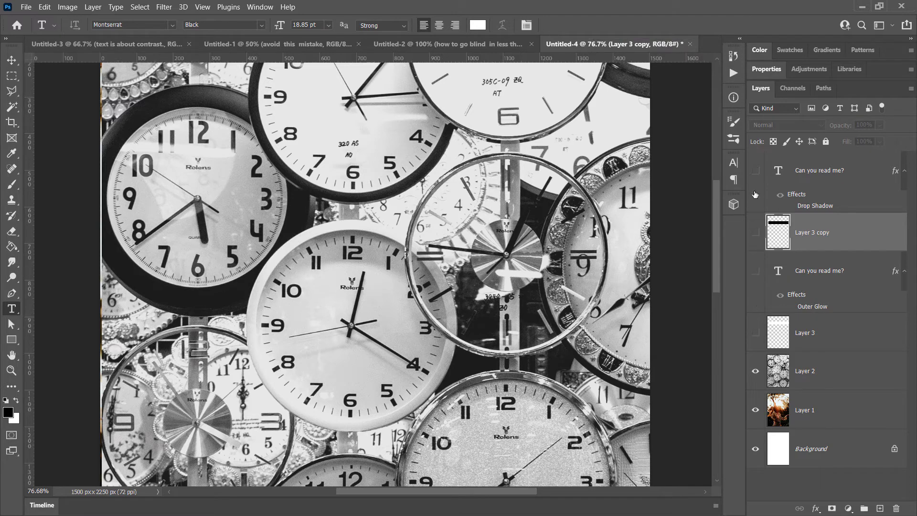
{"action": "left_click", "coordinate": [755, 171]}
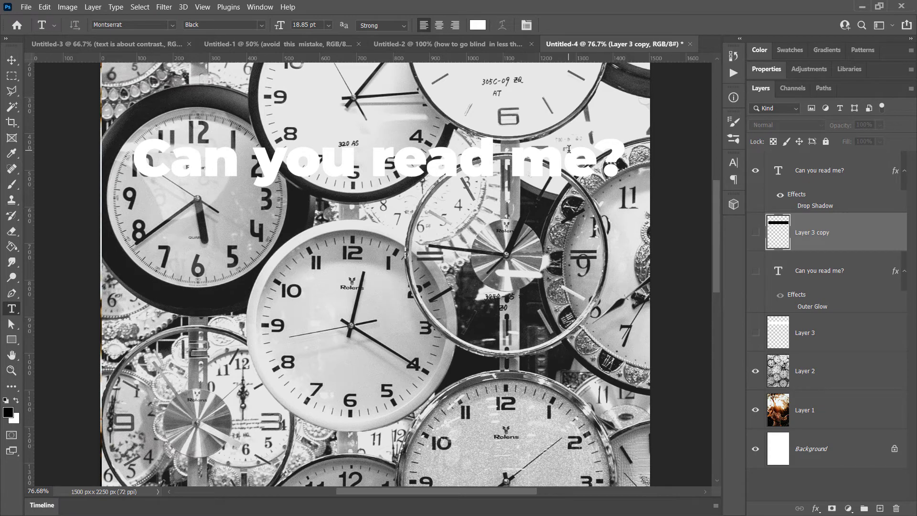
{"action": "left_click", "coordinate": [756, 171]}
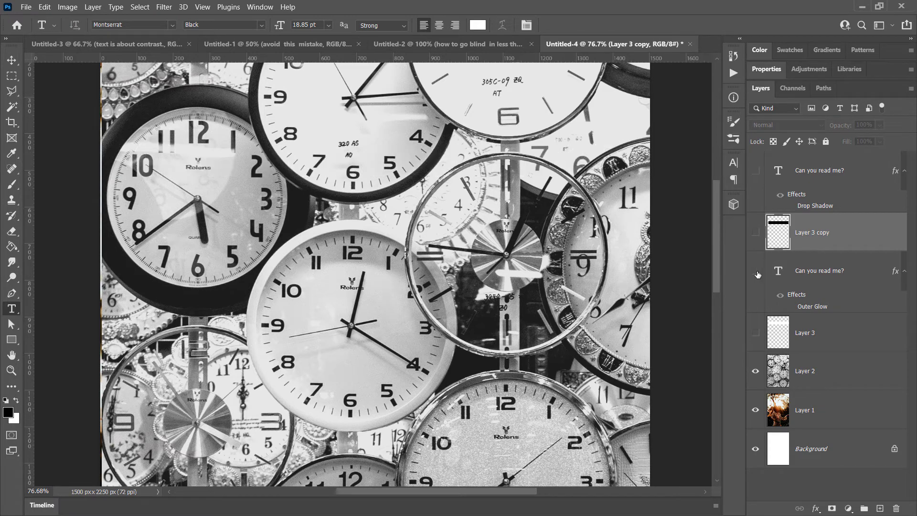
{"action": "left_click", "coordinate": [755, 271]}
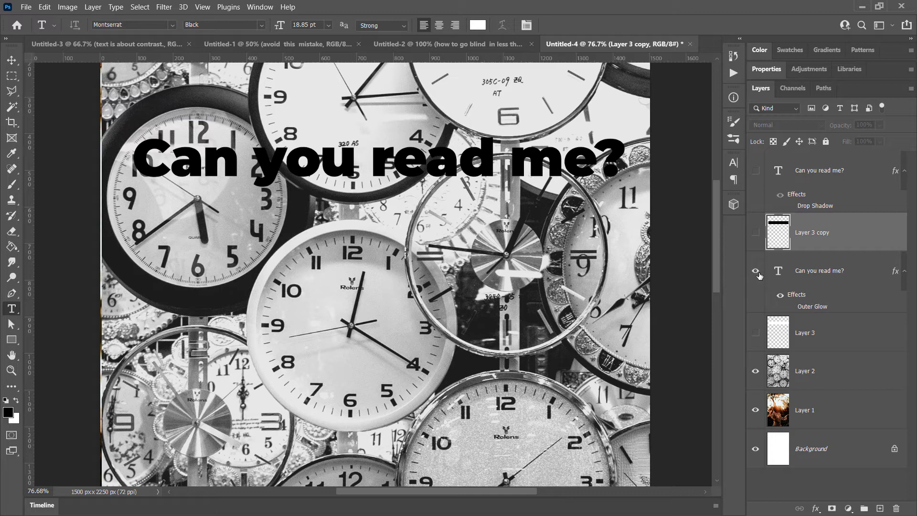
{"action": "left_click", "coordinate": [755, 333]}
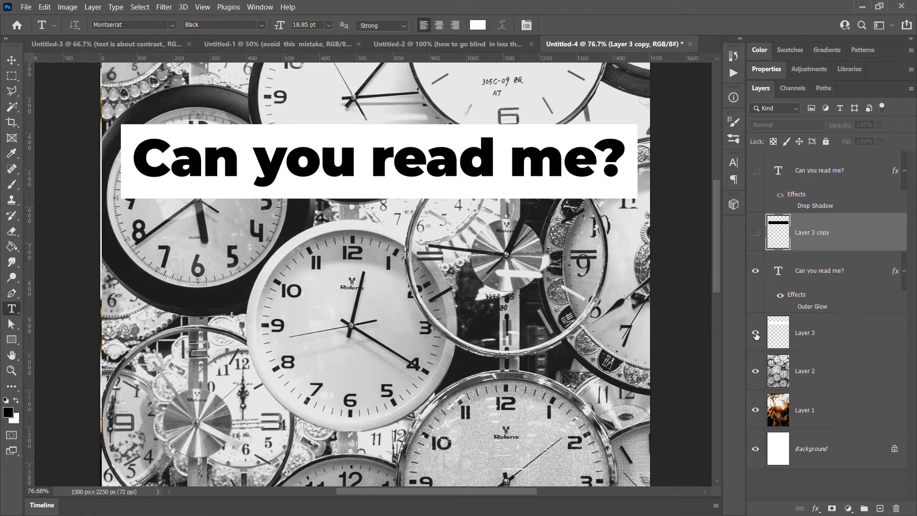
{"action": "left_click", "coordinate": [756, 333]}
Hide the black outer-glow heading and show the white drop-shadow heading over a black bar.
{"action": "left_click", "coordinate": [756, 271]}
{"action": "left_click", "coordinate": [756, 232]}
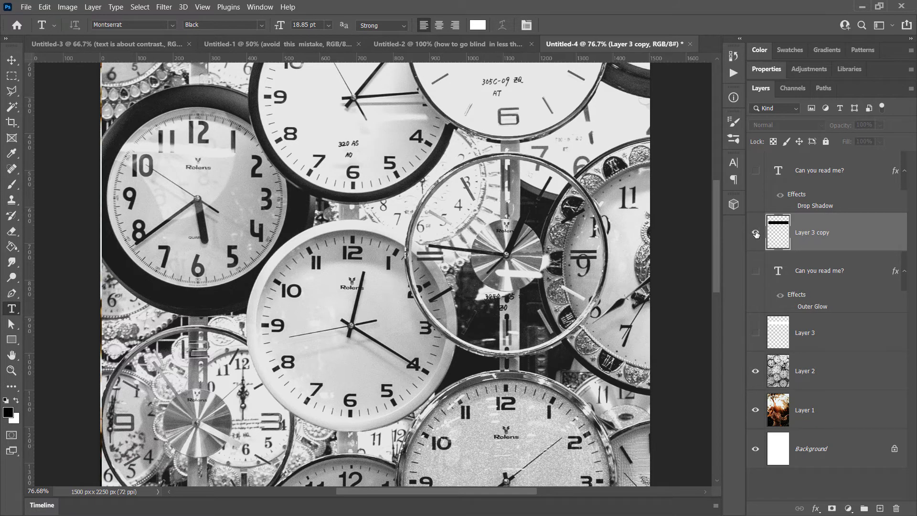
{"action": "left_click", "coordinate": [755, 171]}
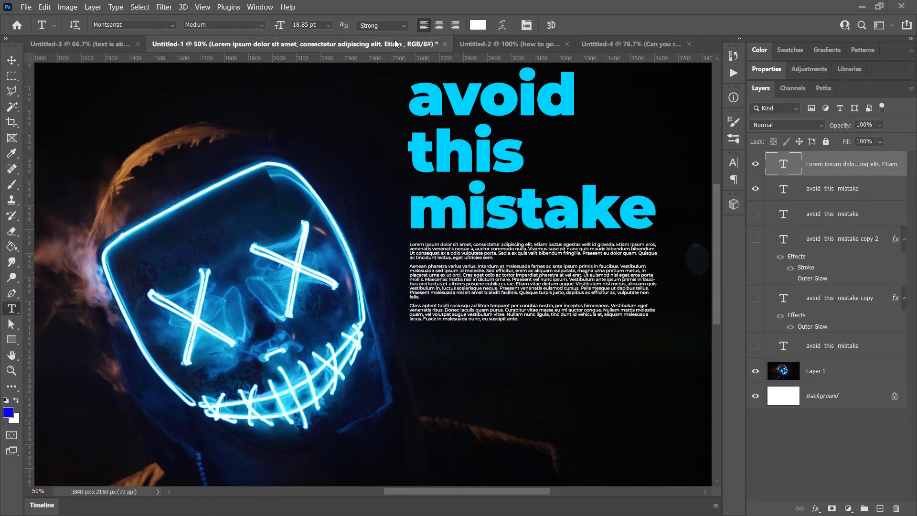
Set the 'avoid this mistake' body paragraph's font size to 50 pt.
{"action": "left_click", "coordinate": [297, 24]}
{"action": "type", "text": "50"}
{"action": "key", "text": "Return"}
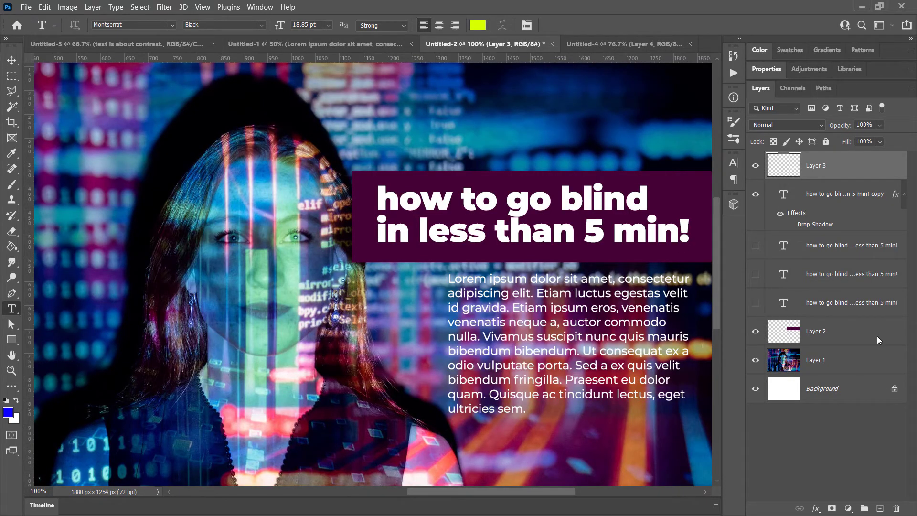
Duplicate the purple box layer and flip the copy down over the body text.
{"action": "left_click_drag", "start_coordinate": [822, 332], "coordinate": [880, 508]}
{"action": "key", "text": "ctrl+t"}
{"action": "left_click_drag", "start_coordinate": [527, 166], "coordinate": [532, 439]}
{"action": "key", "text": "Return"}
Set the colour to black and fill the copied box with it.
{"action": "key", "text": "t"}
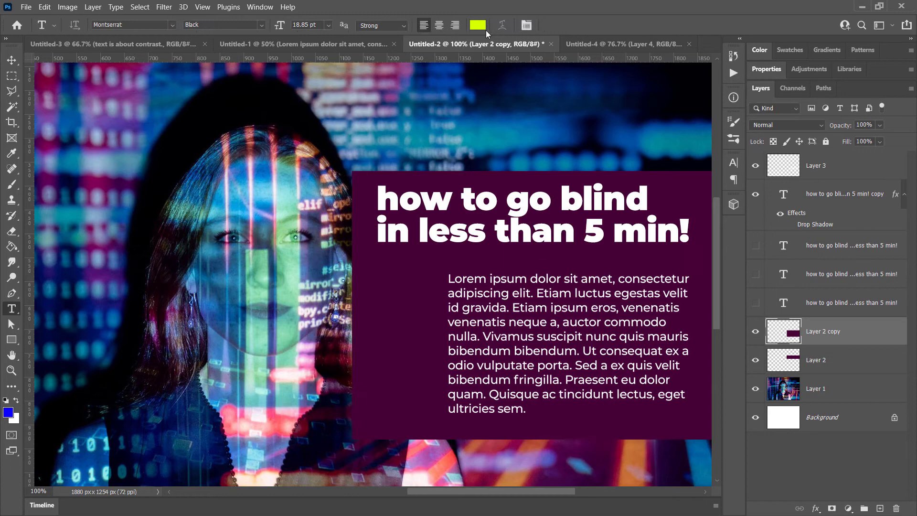
{"action": "left_click", "coordinate": [474, 25]}
{"action": "left_click", "coordinate": [252, 308]}
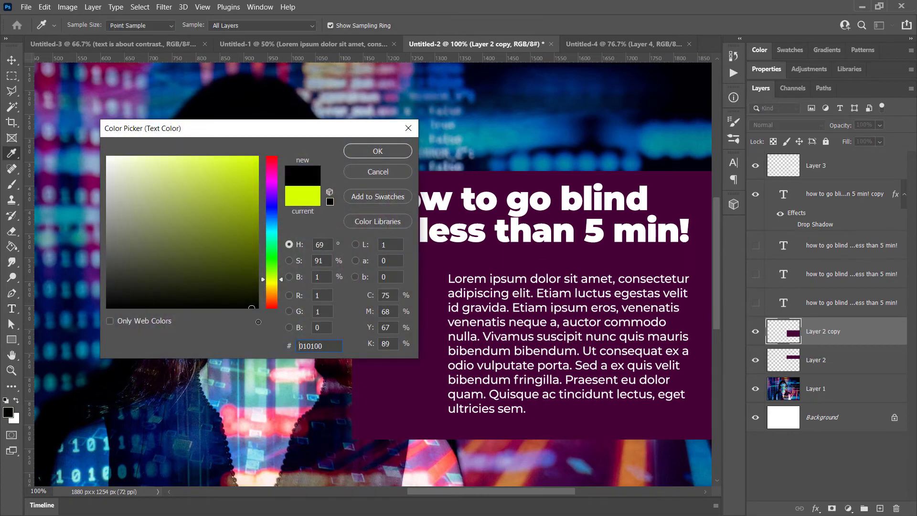
{"action": "left_click", "coordinate": [377, 151]}
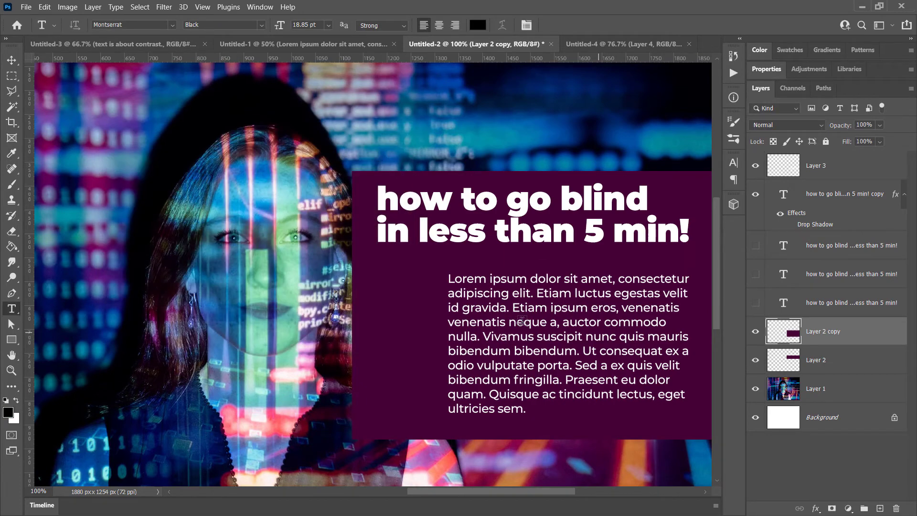
{"action": "left_click", "coordinate": [12, 247]}
{"action": "left_click", "coordinate": [538, 345]}
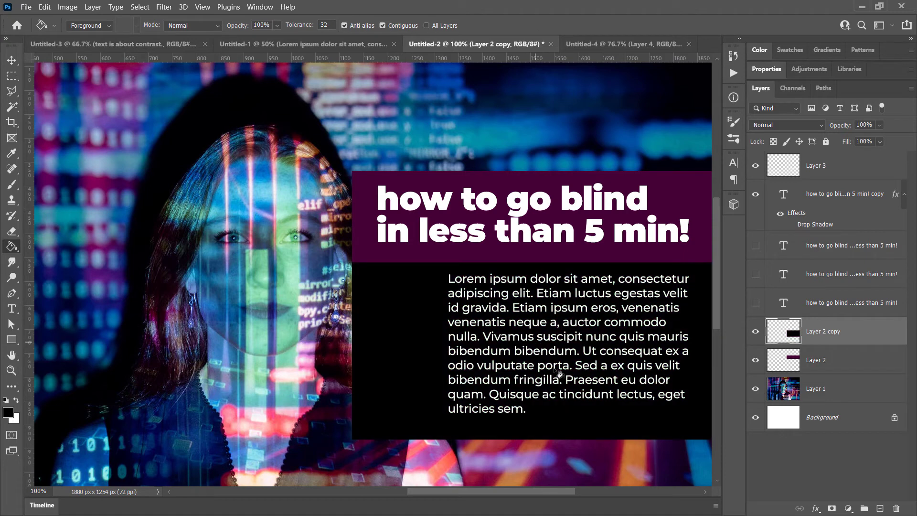
Narrow the black box by pulling in its left edge.
{"action": "key", "text": "ctrl+t"}
{"action": "left_click_drag", "start_coordinate": [355, 351], "coordinate": [421, 351]}
{"action": "key", "text": "Return"}
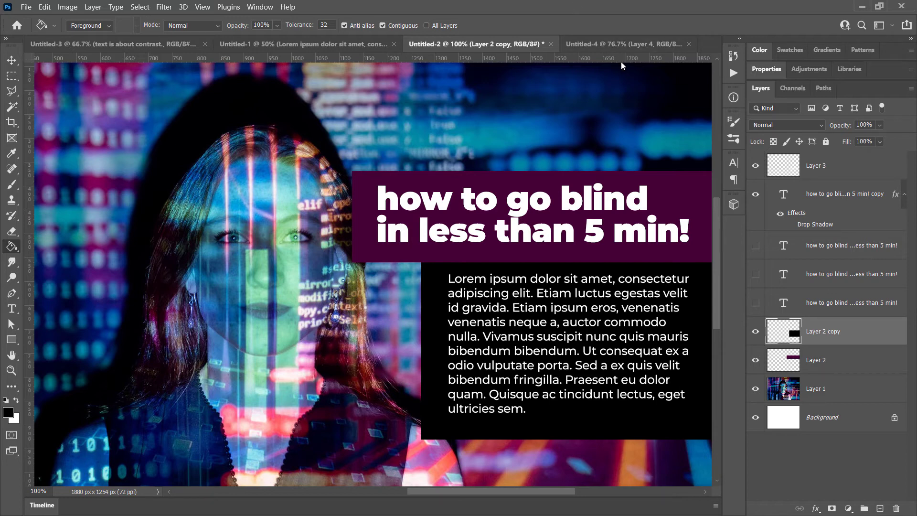
Switch to the clock poster and add a new empty layer above Layer 3.
{"action": "left_click", "coordinate": [640, 42]}
{"action": "scroll", "coordinate": [470, 224], "scroll_direction": "down", "scroll_amount": 4}
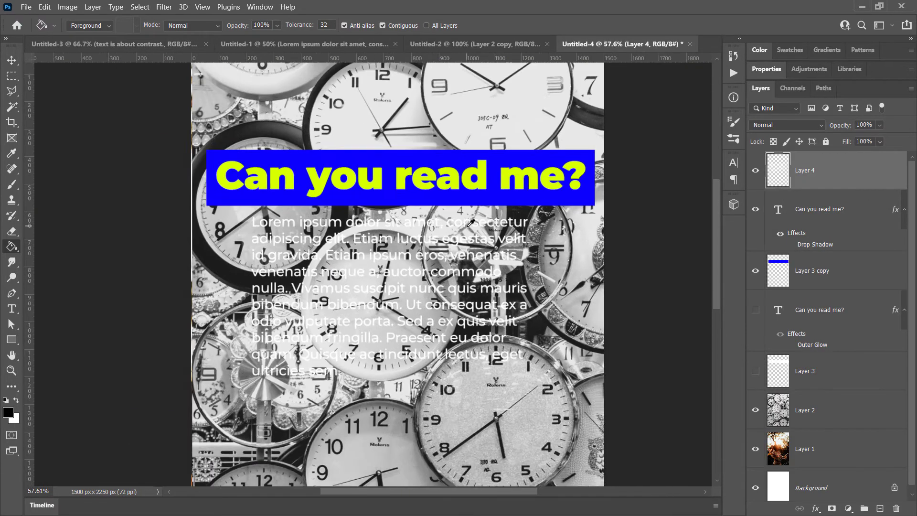
{"action": "left_click", "coordinate": [862, 382]}
{"action": "left_click", "coordinate": [880, 508]}
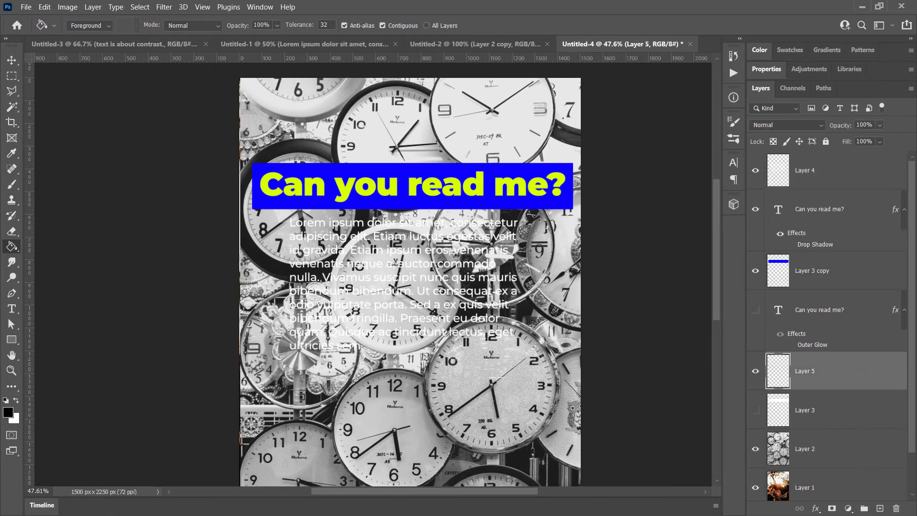
Fill a black rectangle over the body text on the new layer, then hide that layer.
{"action": "left_click", "coordinate": [11, 75]}
{"action": "left_click_drag", "start_coordinate": [254, 206], "coordinate": [572, 385]}
{"action": "left_click", "coordinate": [11, 246]}
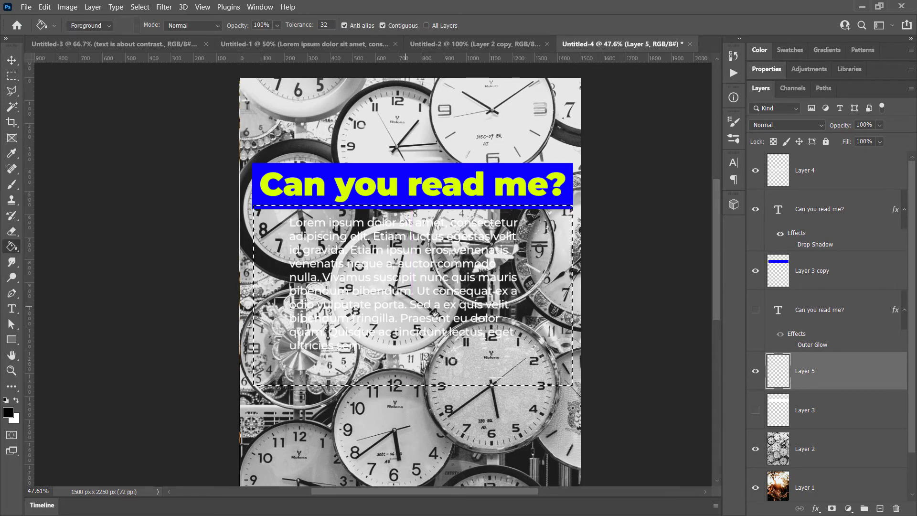
{"action": "left_click", "coordinate": [434, 312]}
{"action": "key", "text": "ctrl+d"}
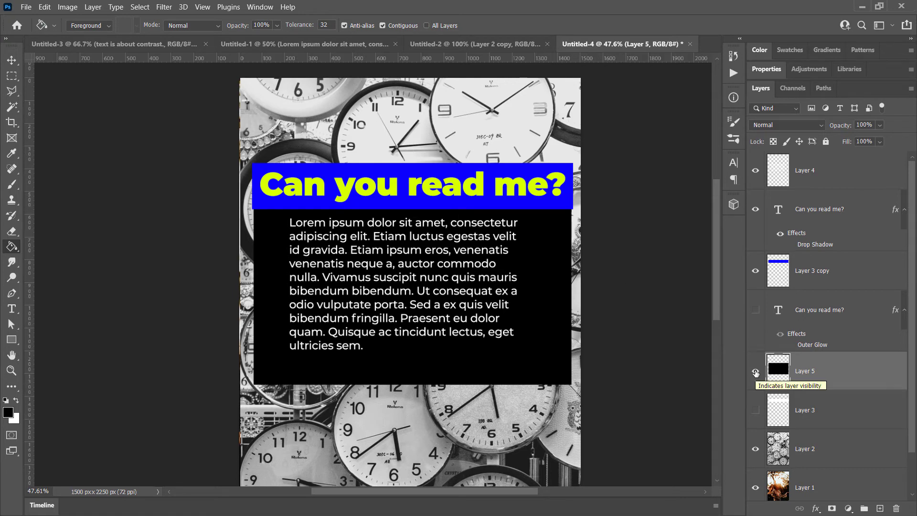
{"action": "left_click", "coordinate": [755, 372]}
{"action": "left_click", "coordinate": [837, 173]}
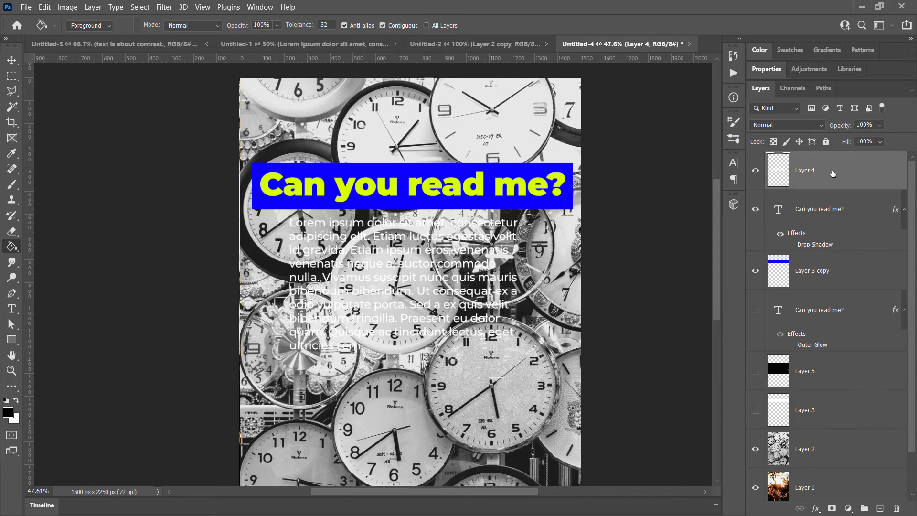
{"action": "right_click", "coordinate": [837, 173]}
Give Layer 4's body text a Drop Shadow with 53% opacity and 12 px distance.
{"action": "left_click", "coordinate": [711, 18]}
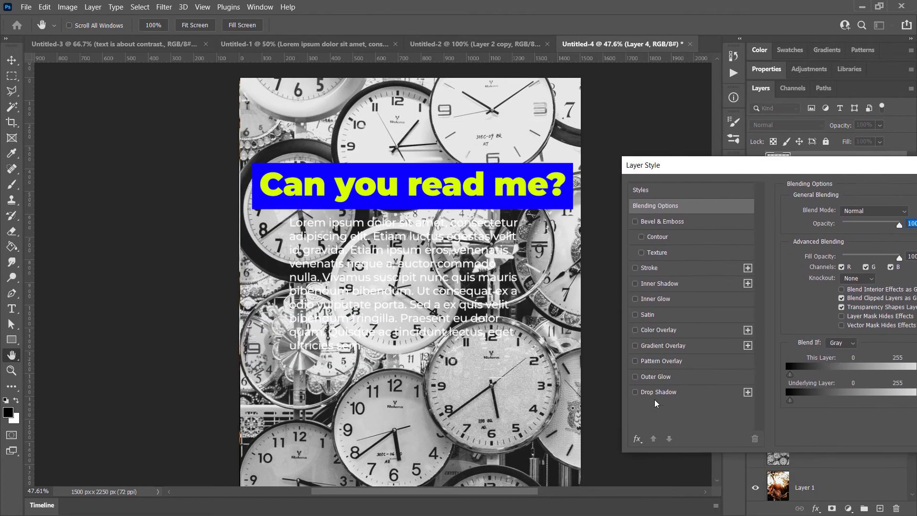
{"action": "left_click", "coordinate": [654, 392]}
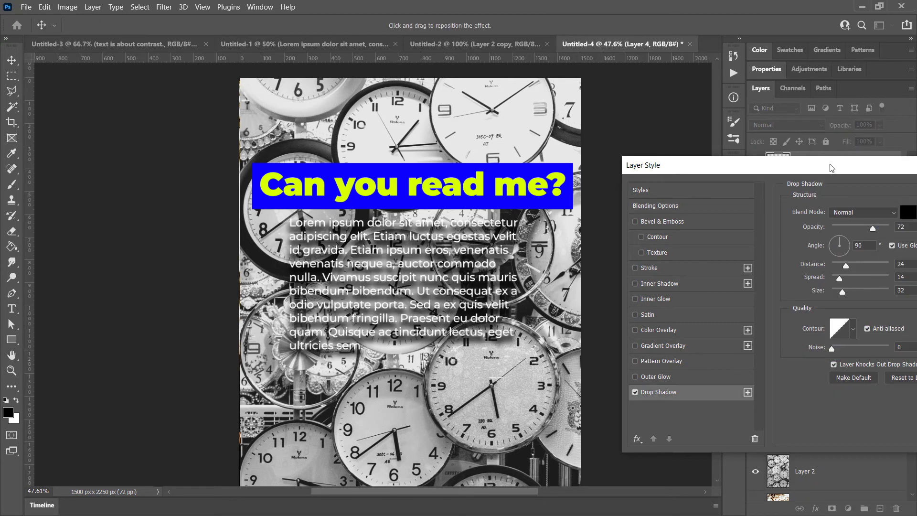
{"action": "left_click_drag", "start_coordinate": [822, 168], "coordinate": [754, 171]}
{"action": "mouse_move", "coordinate": [805, 231]}
{"action": "left_mouse_down"}
{"action": "mouse_move", "coordinate": [793, 231]}
{"action": "mouse_move", "coordinate": [818, 231]}
{"action": "left_mouse_up"}
{"action": "left_click_drag", "start_coordinate": [780, 269], "coordinate": [771, 269]}
{"action": "left_click_drag", "start_coordinate": [818, 231], "coordinate": [794, 231]}
{"action": "left_click_drag", "start_coordinate": [778, 168], "coordinate": [673, 172]}
{"action": "left_click", "coordinate": [858, 197]}
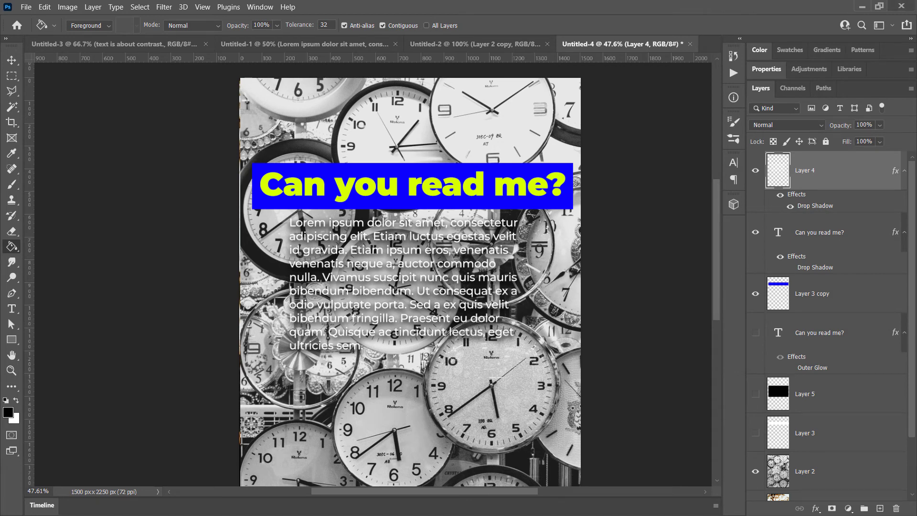
Add a new layer above Layer 2, fill it solid black, and lower its fill to 53%.
{"action": "left_click", "coordinate": [881, 471]}
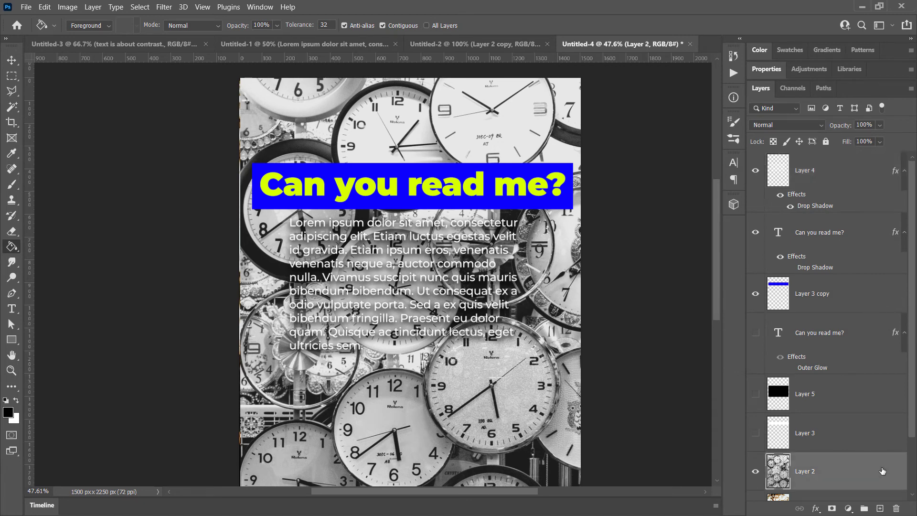
{"action": "left_click", "coordinate": [880, 508]}
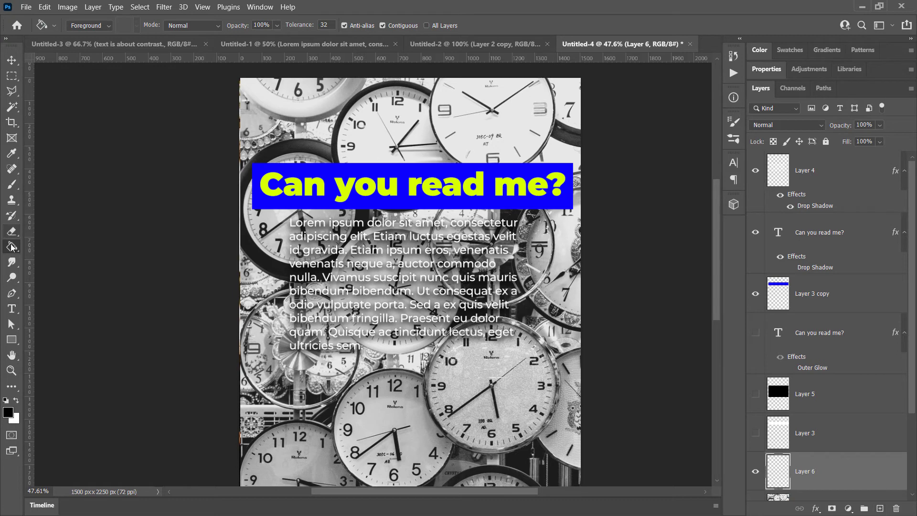
{"action": "left_click", "coordinate": [314, 293]}
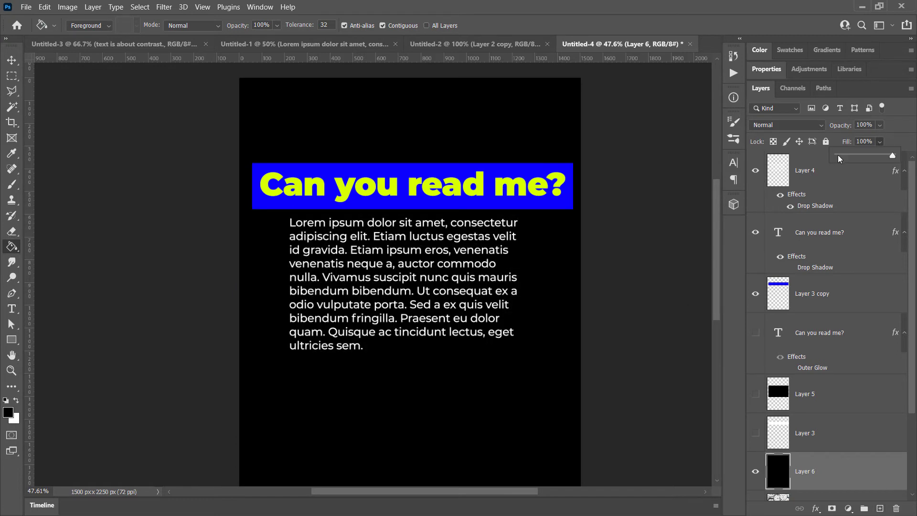
{"action": "left_click", "coordinate": [840, 155]}
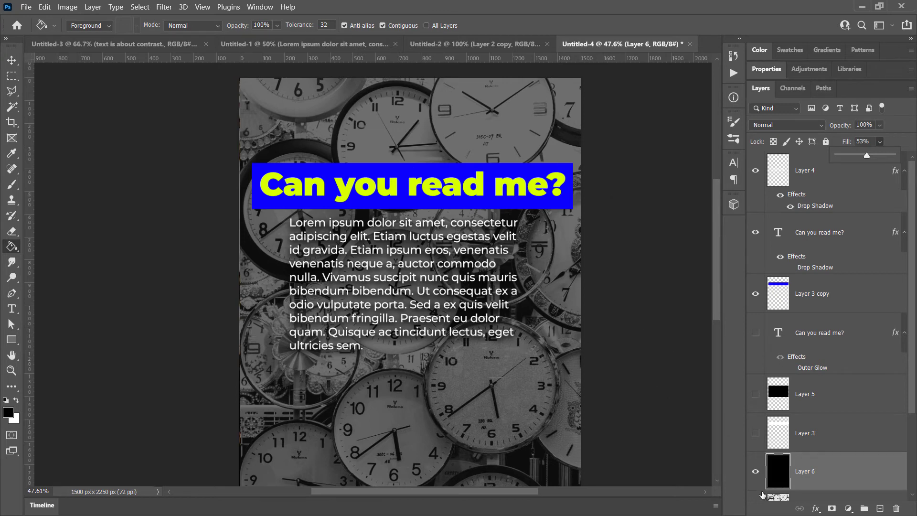
Hide the dimming layer and draw a black-to-white gradient below the banner on a new layer.
{"action": "left_click", "coordinate": [756, 471]}
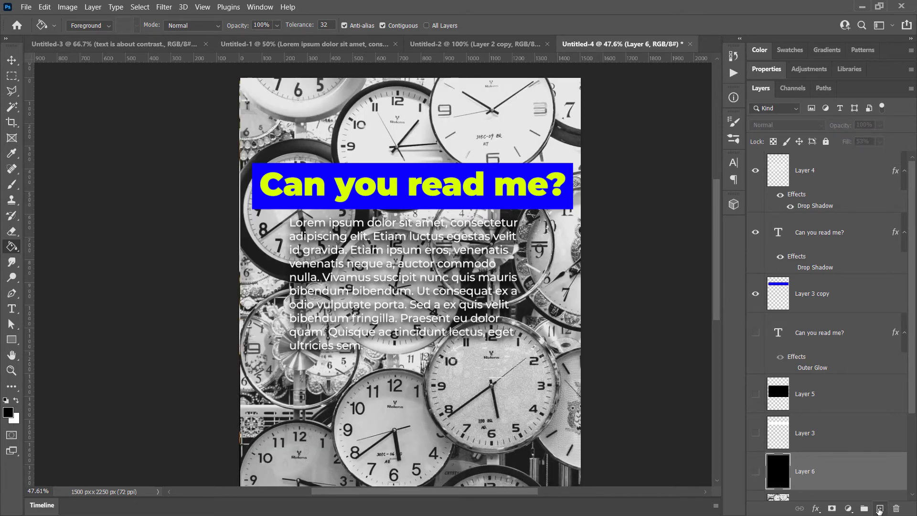
{"action": "left_click", "coordinate": [880, 509]}
{"action": "left_click", "coordinate": [11, 76]}
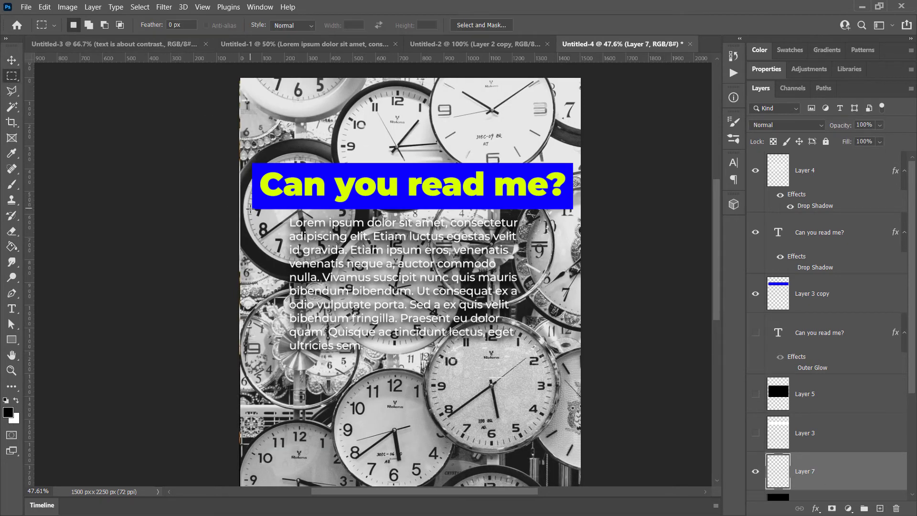
{"action": "mouse_move", "coordinate": [252, 209]}
{"action": "left_mouse_down"}
{"action": "mouse_move", "coordinate": [533, 426]}
{"action": "mouse_move", "coordinate": [573, 428]}
{"action": "left_mouse_up"}
{"action": "left_click", "coordinate": [12, 247]}
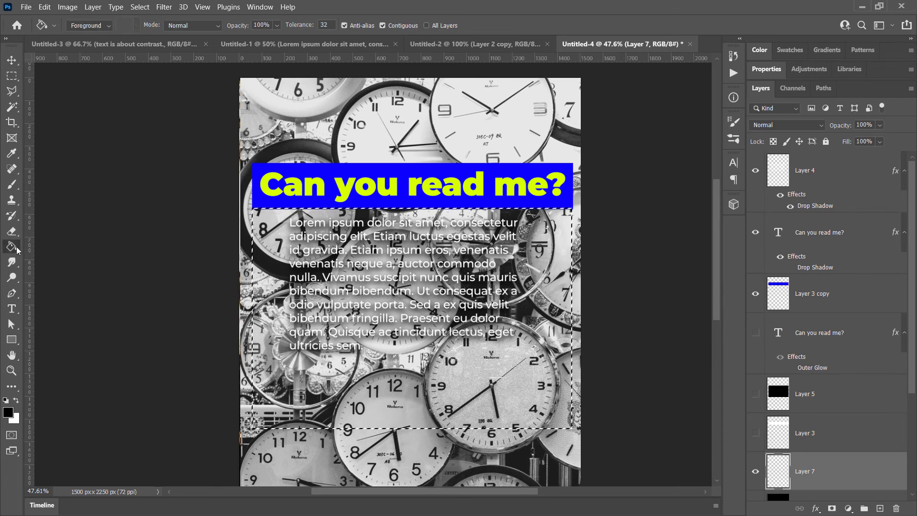
{"action": "right_click", "coordinate": [11, 246]}
{"action": "left_click", "coordinate": [48, 245]}
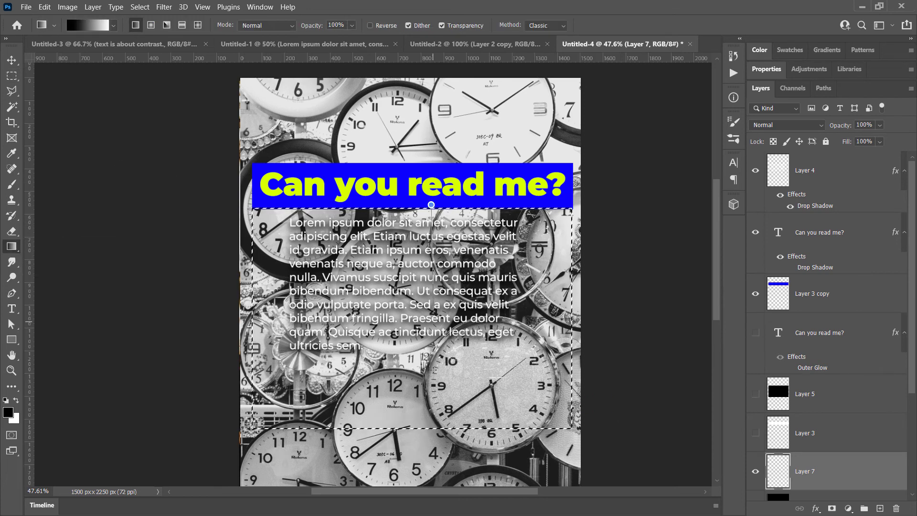
{"action": "left_click_drag", "start_coordinate": [432, 369], "coordinate": [431, 402]}
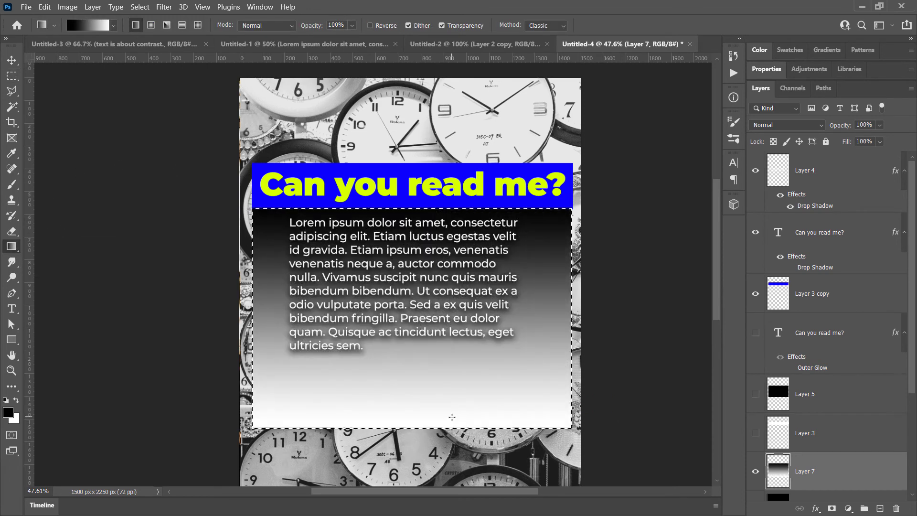
Set the gradient layer's blend mode to Multiply and stretch it taller downward.
{"action": "left_click", "coordinate": [812, 125]}
{"action": "left_click", "coordinate": [807, 165]}
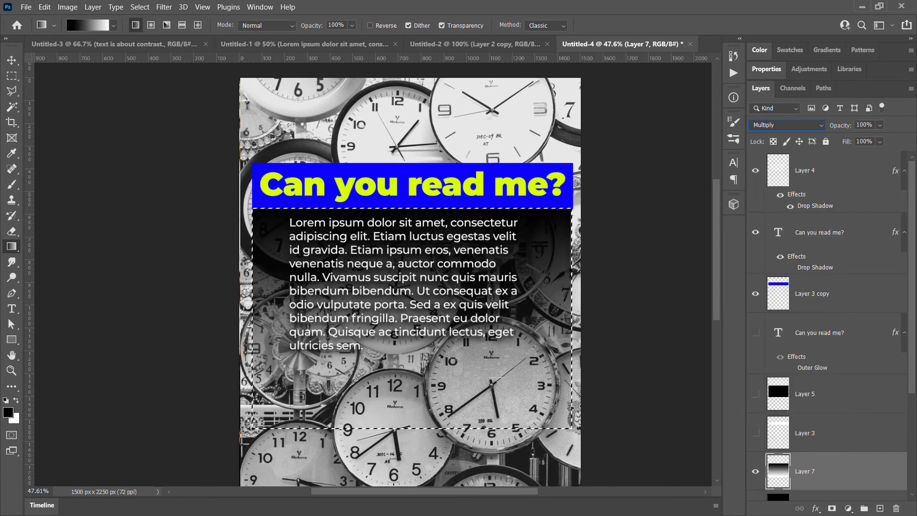
{"action": "key", "text": "ctrl+d"}
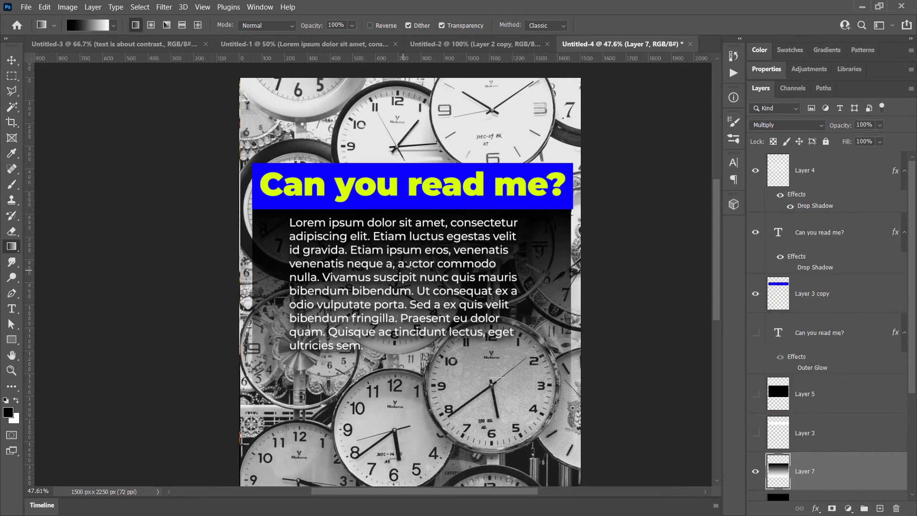
{"action": "key", "text": "ctrl+t"}
{"action": "left_click_drag", "start_coordinate": [412, 424], "coordinate": [420, 484]}
{"action": "left_click_drag", "start_coordinate": [444, 171], "coordinate": [439, 330]}
{"action": "key", "text": "Return"}
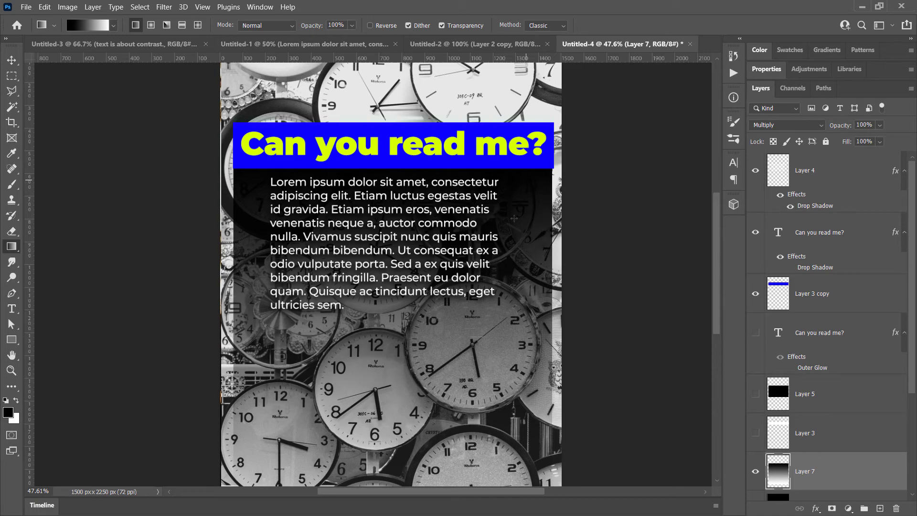
{"action": "scroll", "coordinate": [514, 230], "scroll_direction": "down", "scroll_amount": 1}
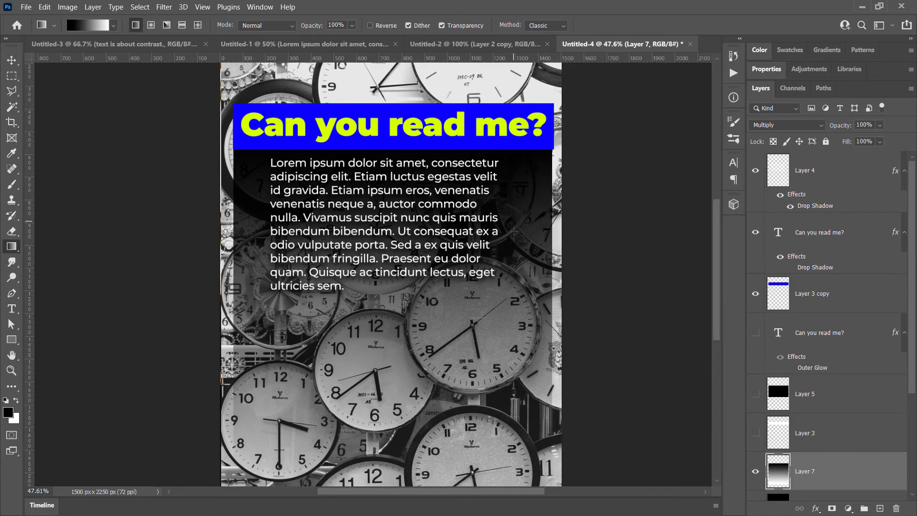
{"action": "key", "text": "z"}
{"action": "key", "text": "ctrl+minus"}
Move the body text down and rotate Layer 7's gradient about 162°, scaled to roughly 145%.
{"action": "left_click", "coordinate": [811, 182]}
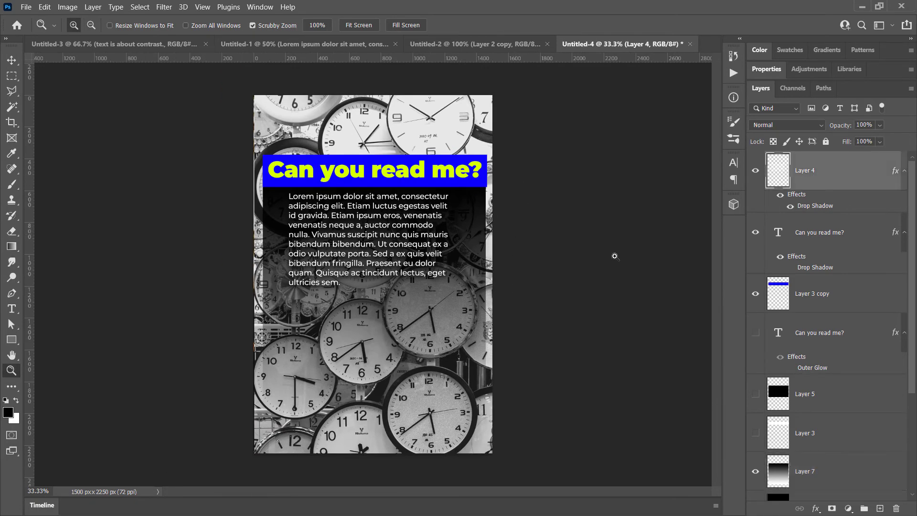
{"action": "left_click_drag", "start_coordinate": [369, 262], "coordinate": [392, 412]}
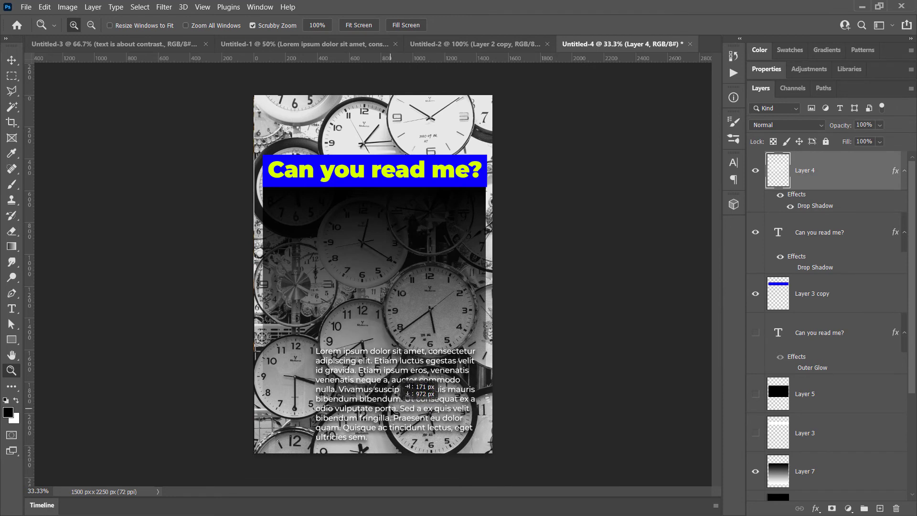
{"action": "left_click", "coordinate": [807, 471]}
{"action": "key", "text": "ctrl+t"}
{"action": "left_click_drag", "start_coordinate": [520, 173], "coordinate": [273, 472]}
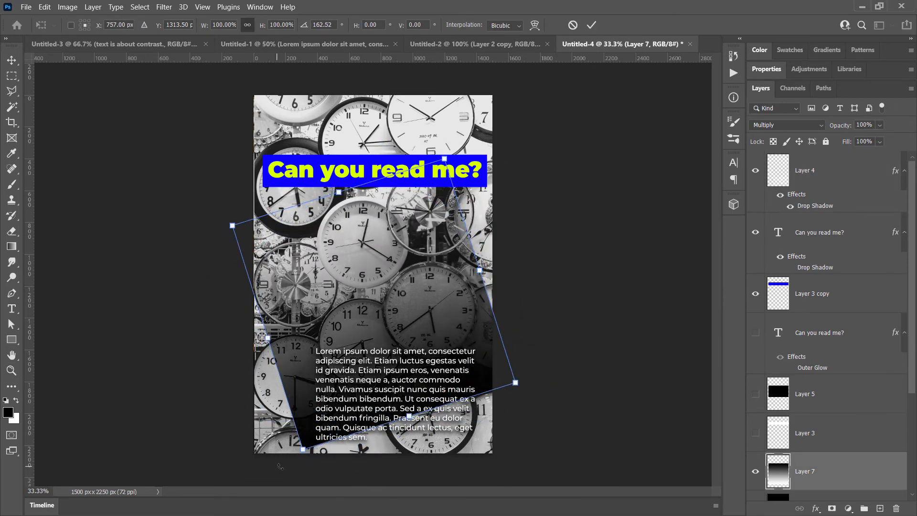
{"action": "left_click_drag", "start_coordinate": [416, 412], "coordinate": [499, 487]}
{"action": "left_click_drag", "start_coordinate": [529, 450], "coordinate": [514, 429]}
{"action": "key", "text": "Return"}
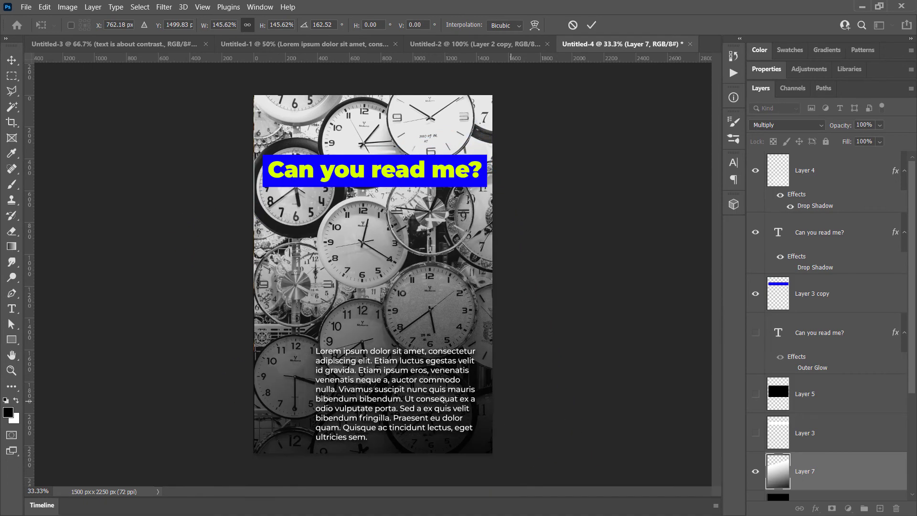
Zoom in to inspect the body text over the gradient, then zoom back out to the whole poster.
{"action": "key", "text": "z"}
{"action": "left_click_drag", "start_coordinate": [252, 285], "coordinate": [376, 337]}
{"action": "scroll", "coordinate": [375, 338], "scroll_direction": "down", "scroll_amount": 5}
{"action": "scroll", "coordinate": [376, 337], "scroll_direction": "right", "scroll_amount": 4}
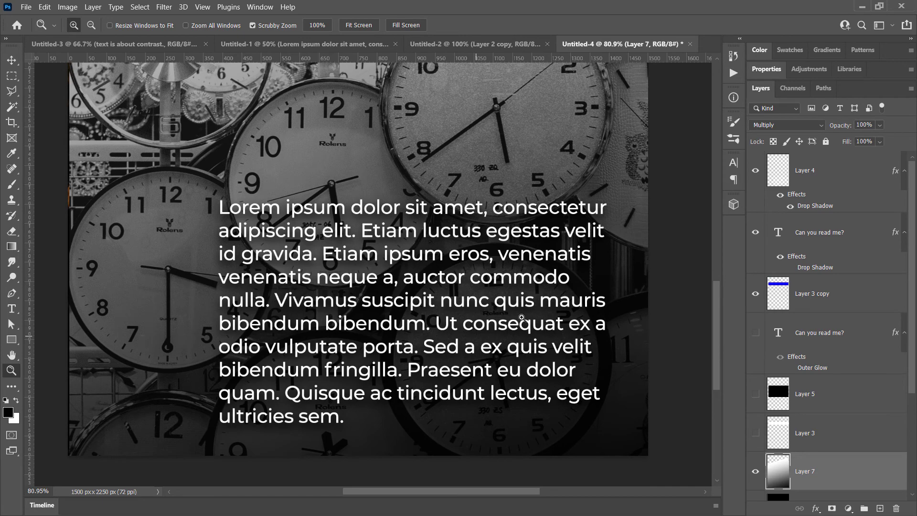
{"action": "left_click", "coordinate": [461, 319], "text": "alt"}
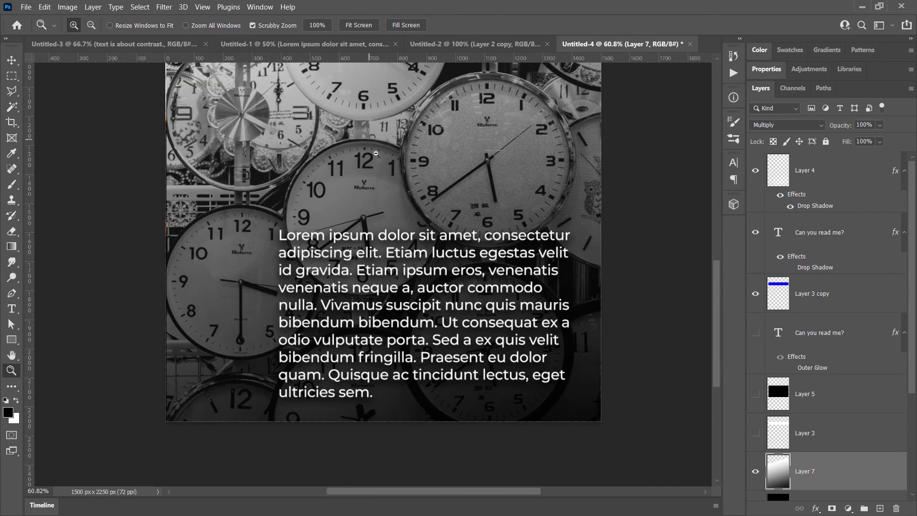
{"action": "left_click", "coordinate": [393, 265]}
{"action": "scroll", "coordinate": [396, 277], "scroll_direction": "down", "scroll_amount": 2}
{"action": "left_click", "coordinate": [402, 285], "text": "alt"}
{"action": "left_click", "coordinate": [401, 284], "text": "alt"}
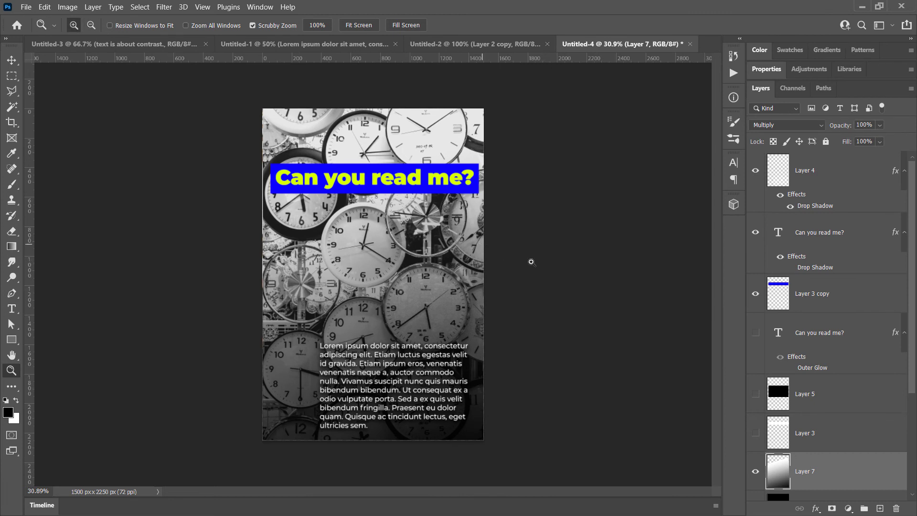
Show the Outer Glow headline layer and hide the blue bar and the upper headline.
{"action": "left_click", "coordinate": [755, 333]}
{"action": "left_click", "coordinate": [755, 293]}
{"action": "left_click", "coordinate": [755, 232]}
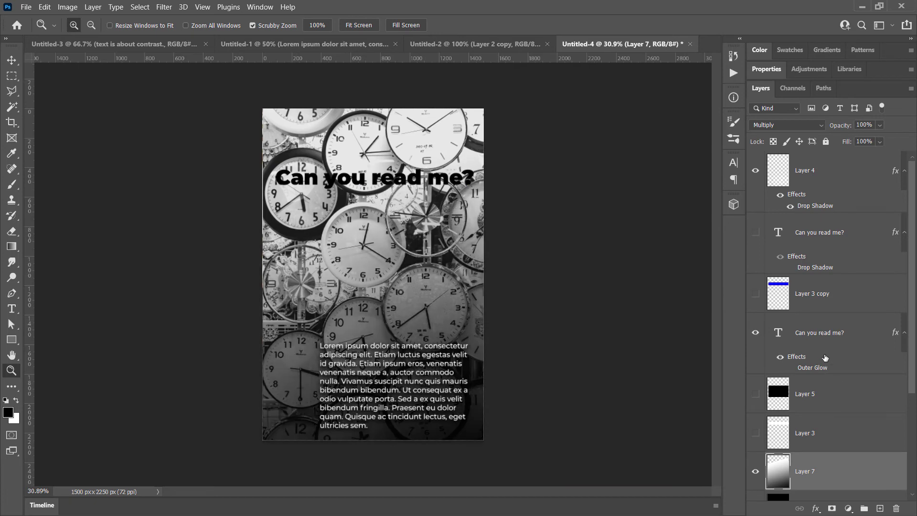
Shrink the headline to 68%, place it above the paragraph, and colour it white (ffffff).
{"action": "left_click", "coordinate": [819, 334]}
{"action": "key", "text": "ctrl+t"}
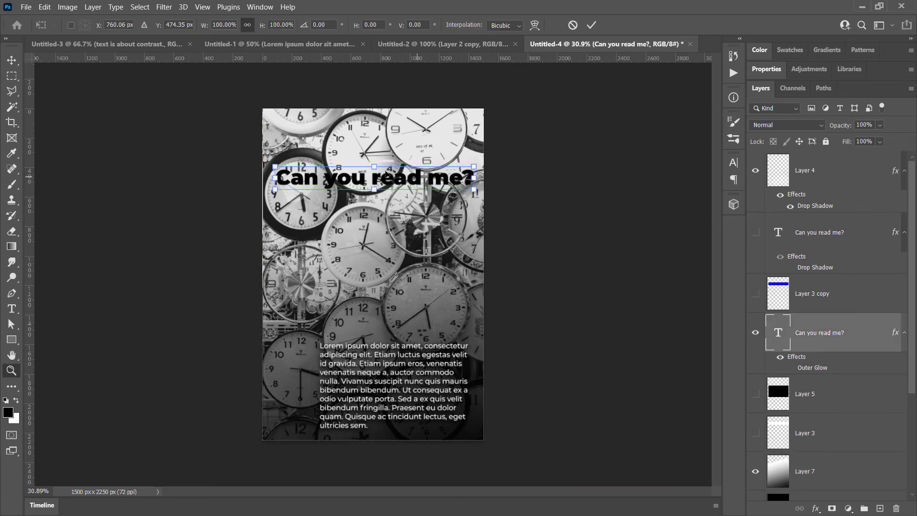
{"action": "left_click_drag", "start_coordinate": [275, 166], "coordinate": [369, 331]}
{"action": "key", "text": "Return"}
{"action": "key", "text": "z"}
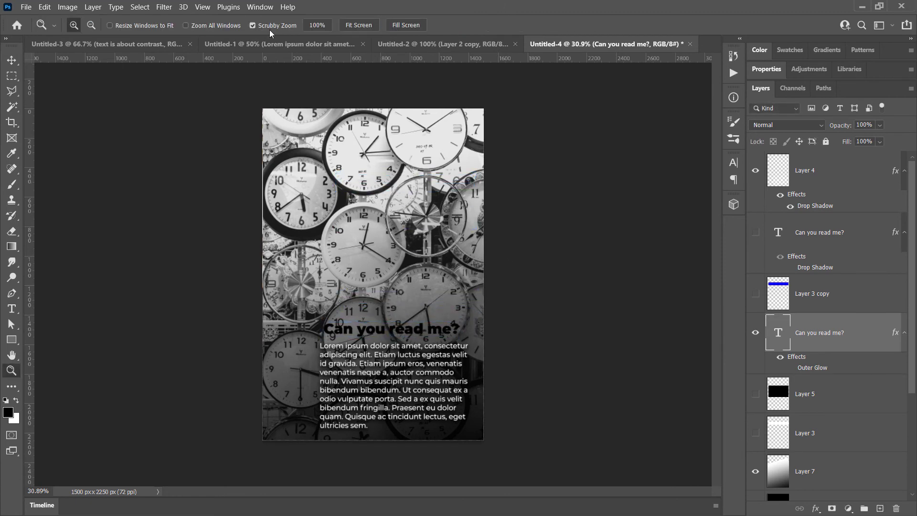
{"action": "key", "text": "t"}
{"action": "left_click", "coordinate": [479, 26]}
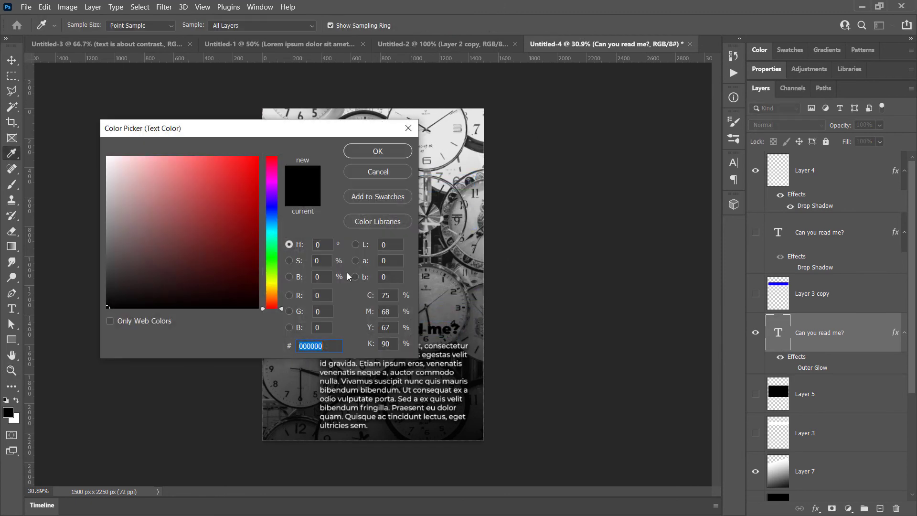
{"action": "type", "text": "ffffff"}
{"action": "left_click", "coordinate": [378, 151]}
{"action": "left_click_drag", "start_coordinate": [420, 335], "coordinate": [416, 336]}
Stretch the Layer 7 gradient taller and shift it up and to the left.
{"action": "left_click", "coordinate": [399, 253], "text": "ctrl"}
{"action": "key", "text": "ctrl+t"}
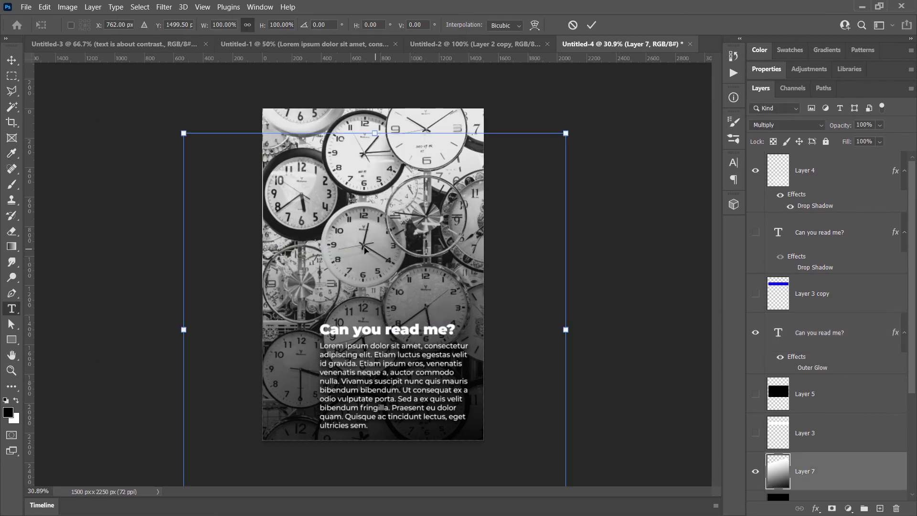
{"action": "left_click_drag", "start_coordinate": [374, 133], "coordinate": [374, 74]}
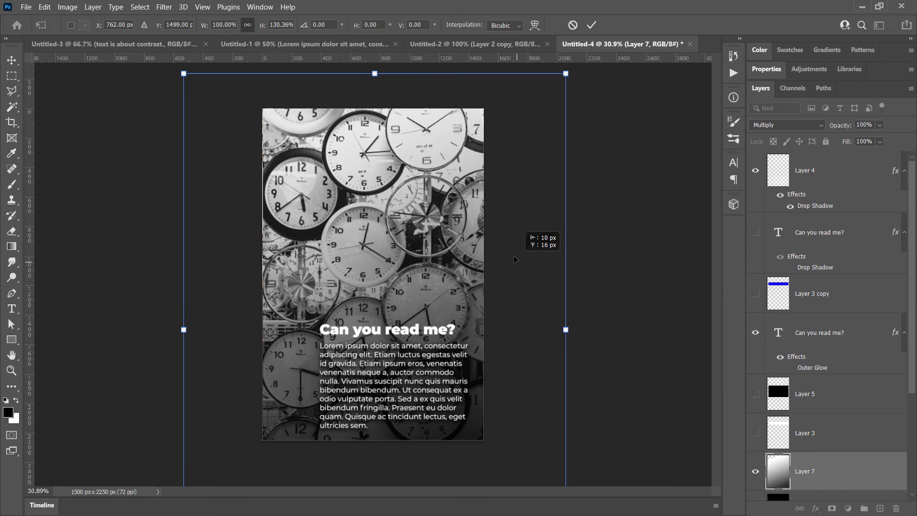
{"action": "left_click_drag", "start_coordinate": [517, 260], "coordinate": [497, 220]}
{"action": "key", "text": "Return"}
{"action": "key", "text": "t"}
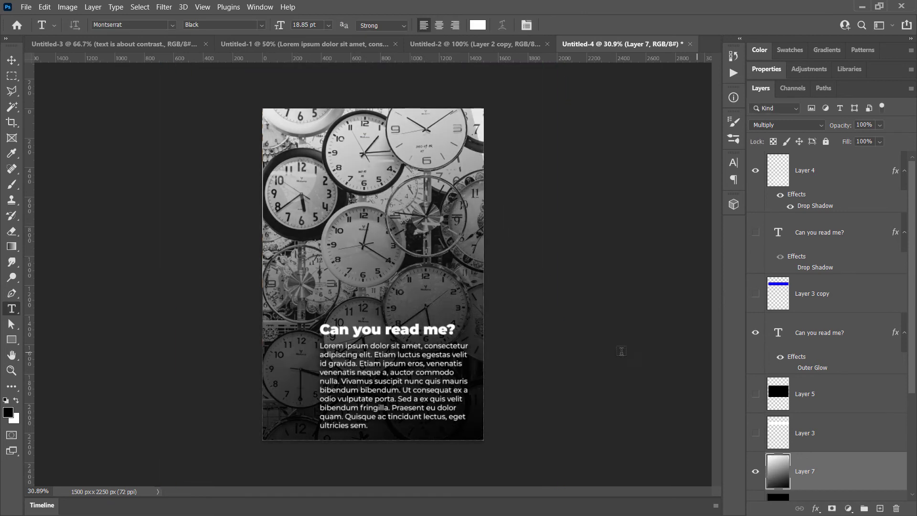
Give the Outer Glow headline layer a Drop Shadow at 56% opacity and 16 px distance.
{"action": "left_click", "coordinate": [829, 341]}
{"action": "right_click", "coordinate": [834, 340]}
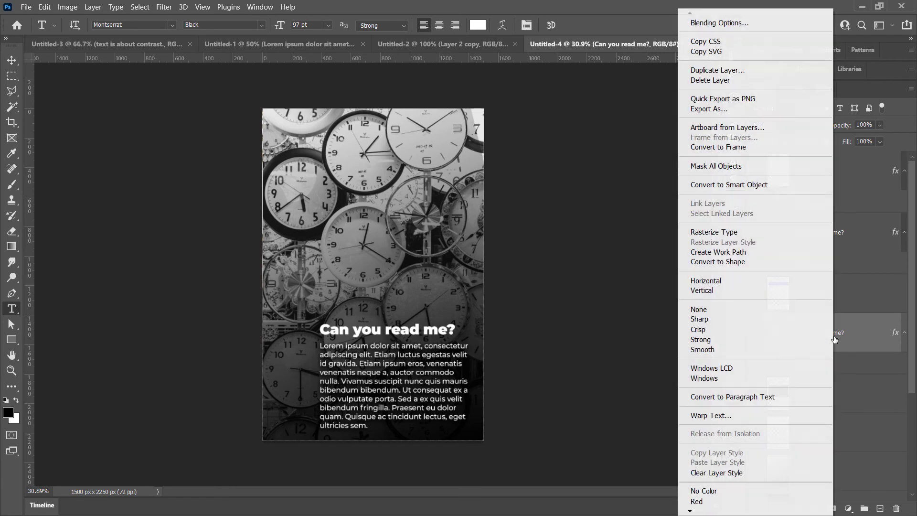
{"action": "left_click", "coordinate": [853, 335]}
{"action": "right_click", "coordinate": [845, 335]}
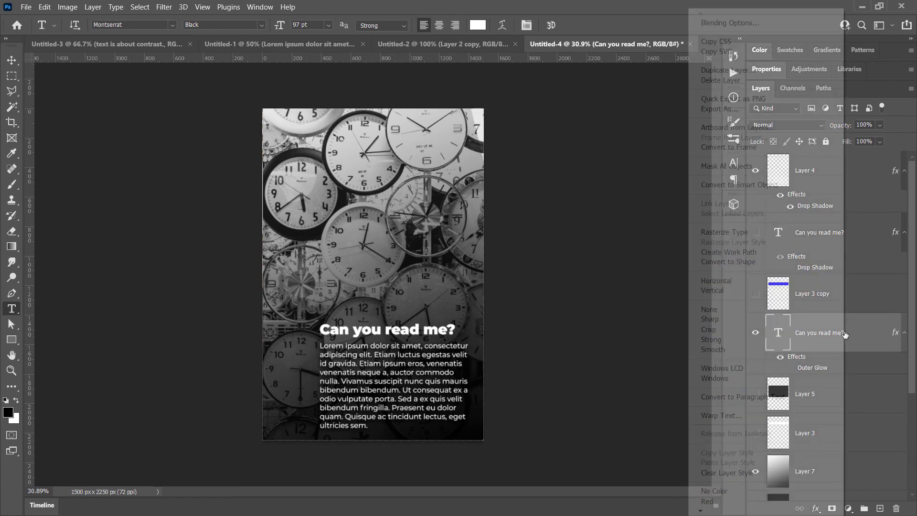
{"action": "left_click", "coordinate": [755, 20]}
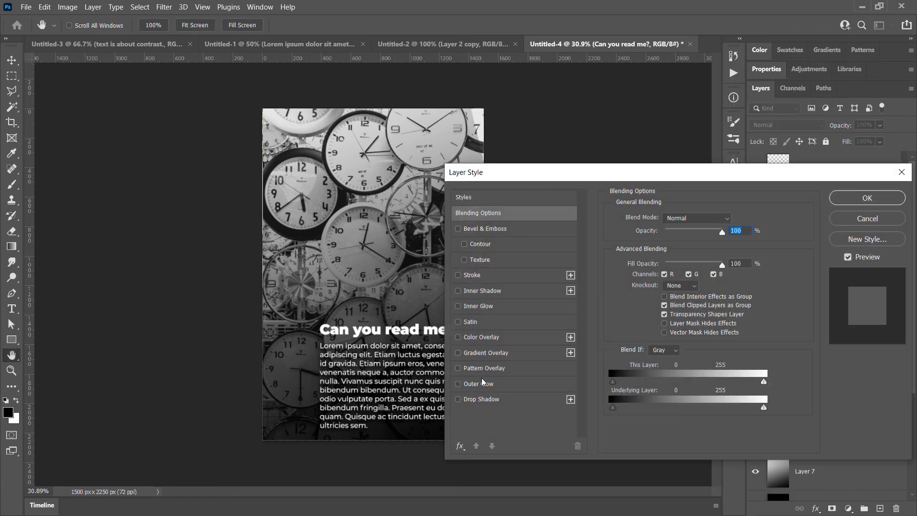
{"action": "left_click", "coordinate": [479, 400]}
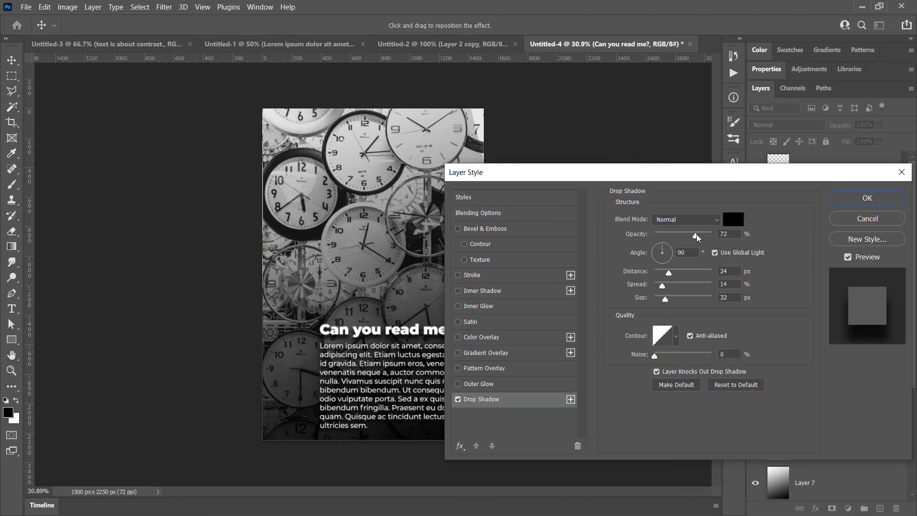
{"action": "left_click_drag", "start_coordinate": [697, 238], "coordinate": [687, 237]}
{"action": "left_click", "coordinate": [664, 273]}
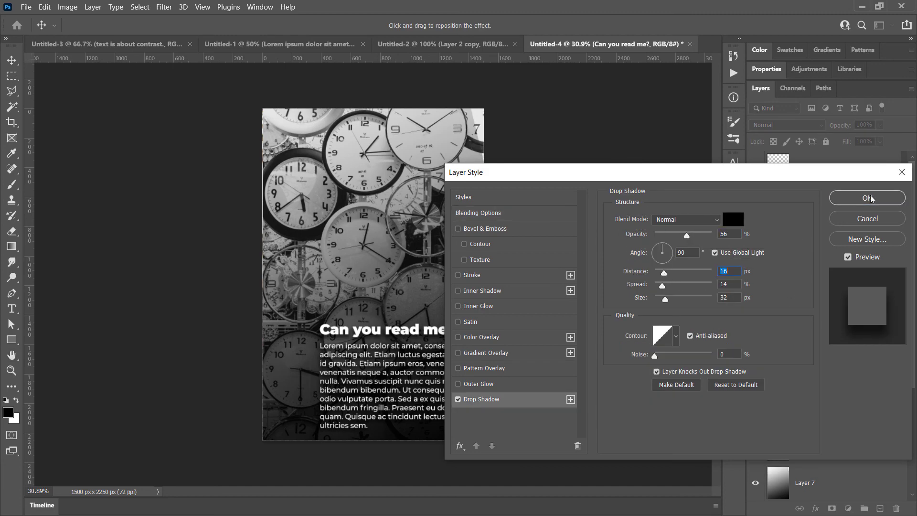
{"action": "left_click", "coordinate": [868, 198]}
{"action": "key", "text": "z"}
{"action": "left_click", "coordinate": [417, 342]}
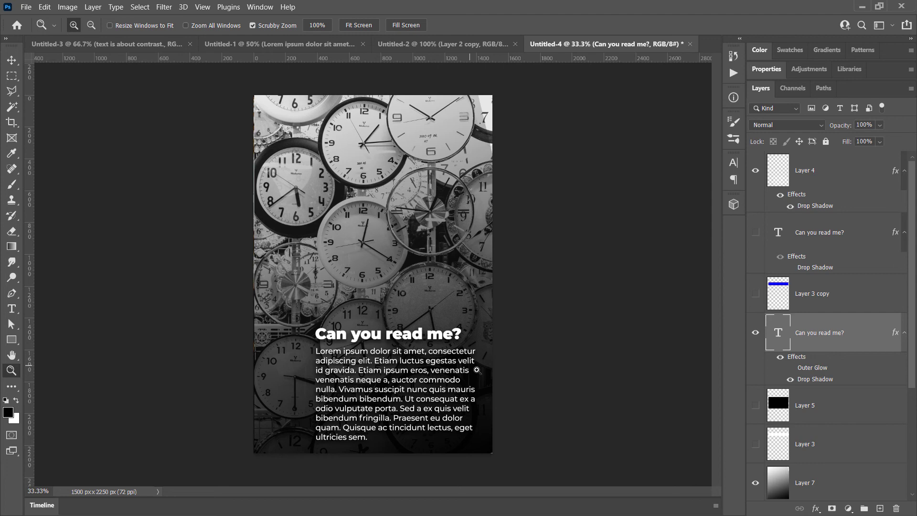
{"action": "mouse_move", "coordinate": [445, 381]}
{"action": "left_mouse_down"}
{"action": "mouse_move", "coordinate": [420, 381]}
{"action": "mouse_move", "coordinate": [469, 370]}
{"action": "mouse_move", "coordinate": [440, 384]}
{"action": "left_mouse_up"}
{"action": "scroll", "coordinate": [489, 334], "scroll_direction": "down", "scroll_amount": 2}
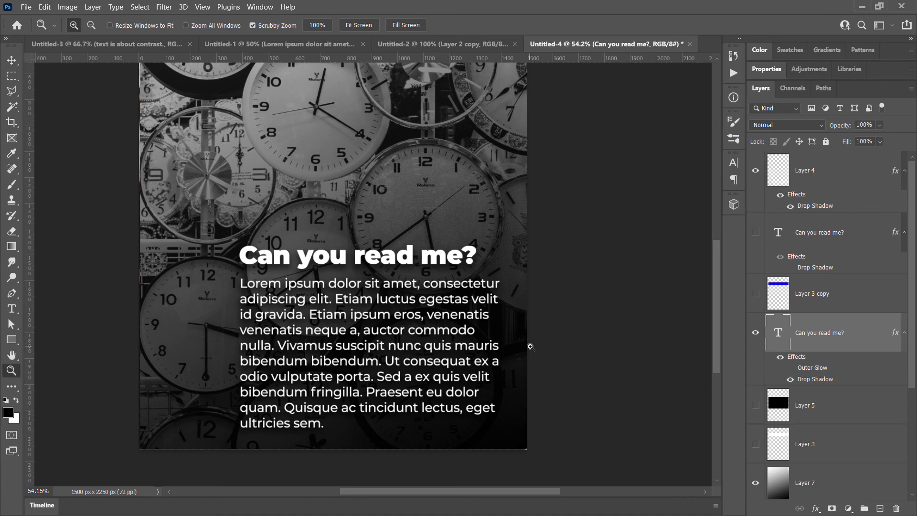
{"action": "mouse_move", "coordinate": [501, 356]}
{"action": "left_mouse_down"}
{"action": "mouse_move", "coordinate": [522, 377]}
{"action": "mouse_move", "coordinate": [488, 358]}
{"action": "left_mouse_up"}
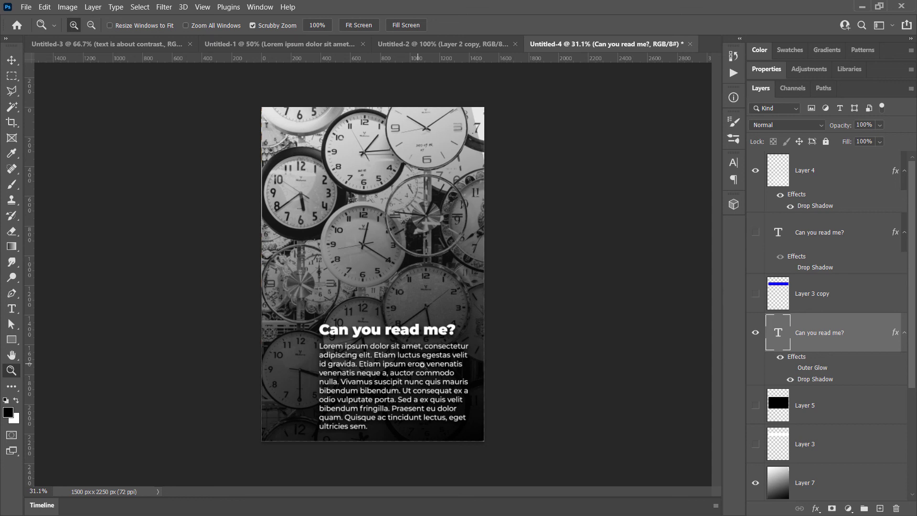
{"action": "left_click_drag", "start_coordinate": [417, 366], "coordinate": [466, 325]}
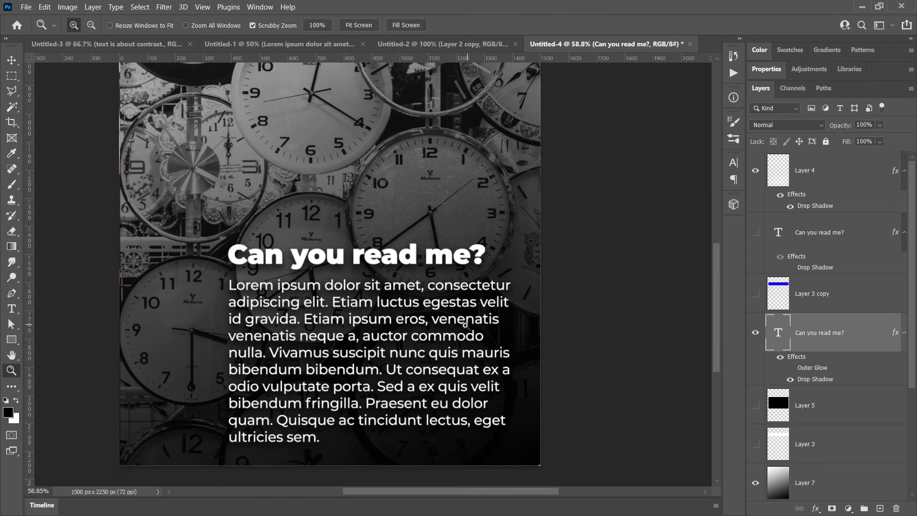